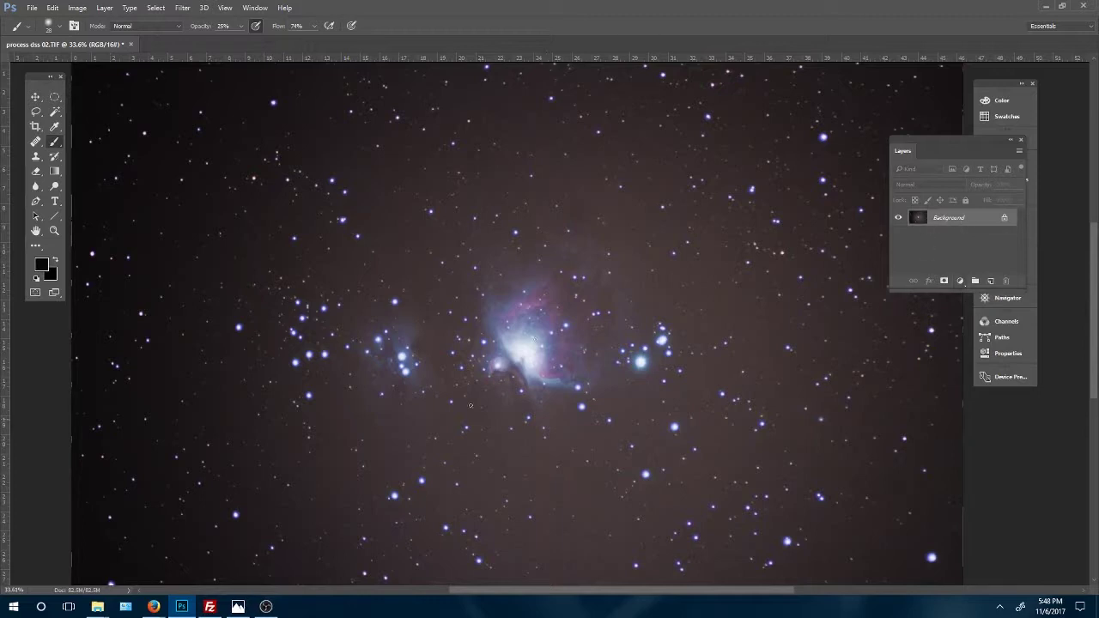
Step: Duplicate the nebula's Background layer to create a Background copy layer above it
scroll(386, 139, "up", 1)
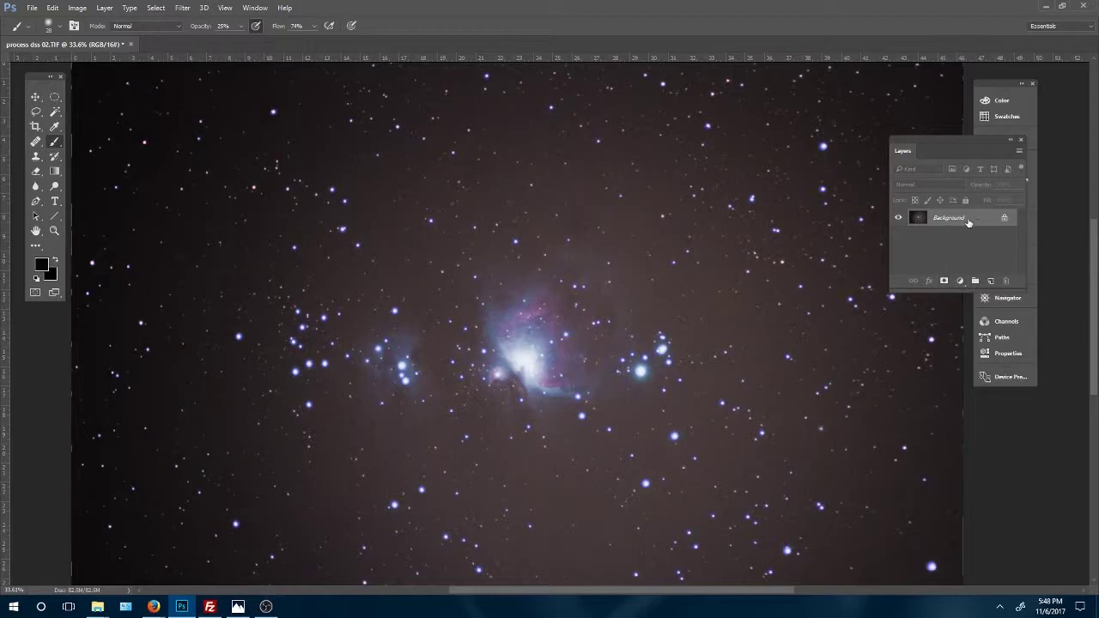
left_click_drag(971, 219, 991, 281)
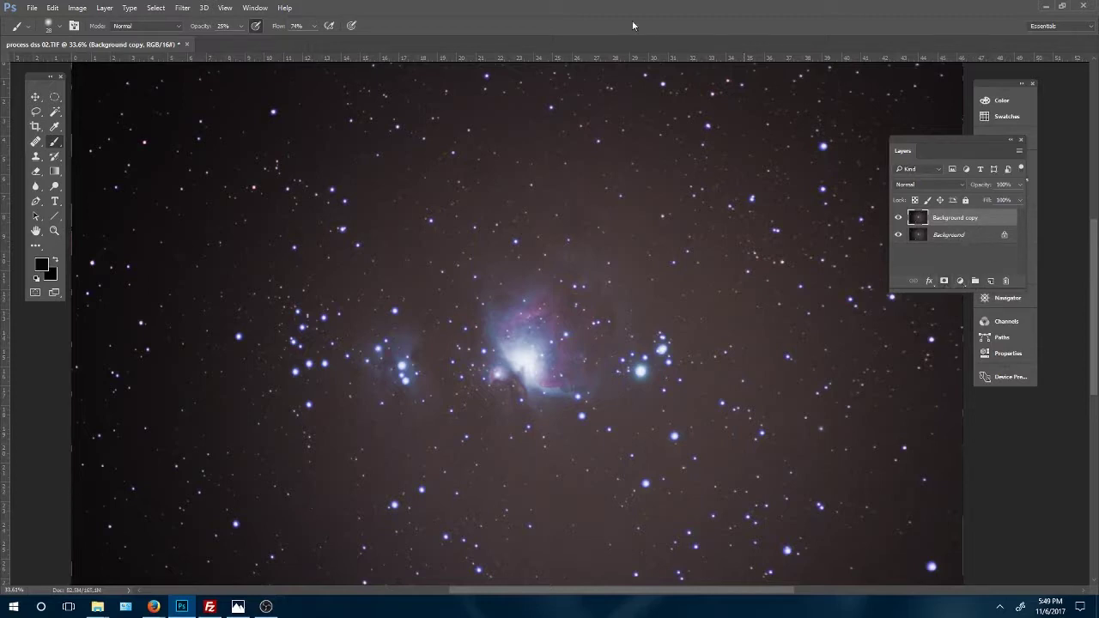
Step: Apply a Curves adjustment lowering input 75 to output 27 so the sky turns nearly black
left_click(76, 8)
mouse_move(169, 36)
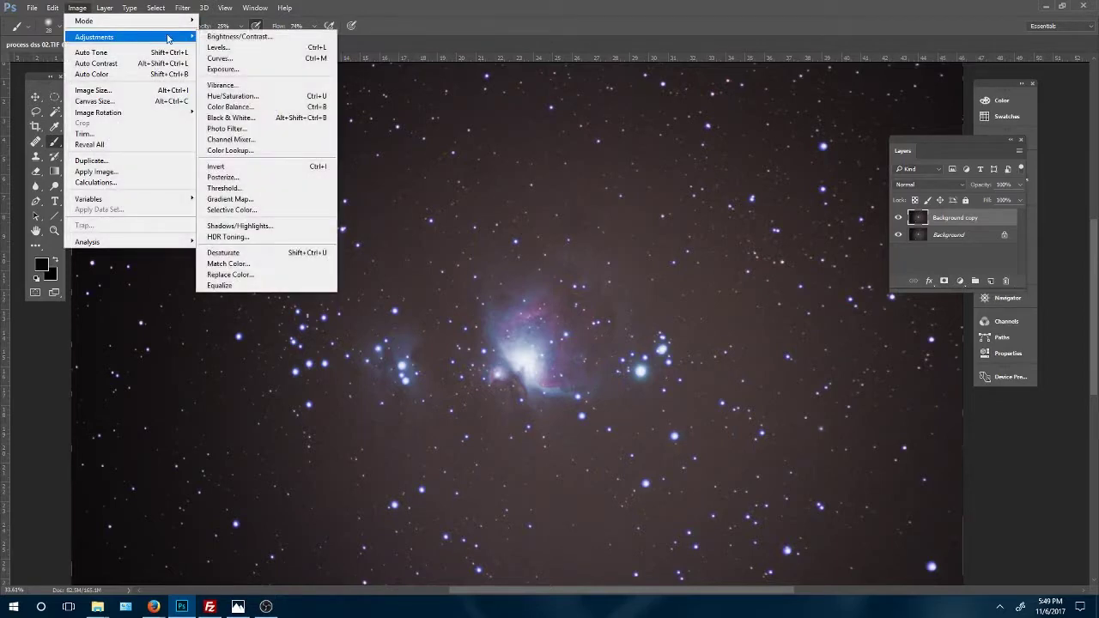
left_click(219, 57)
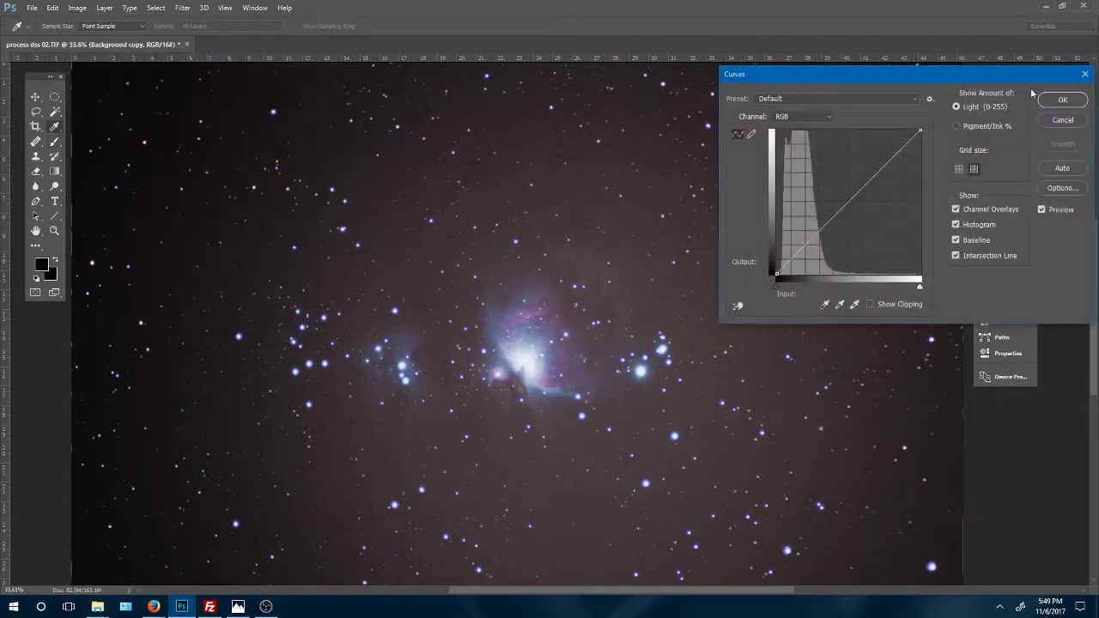
left_click_drag(804, 245, 819, 258)
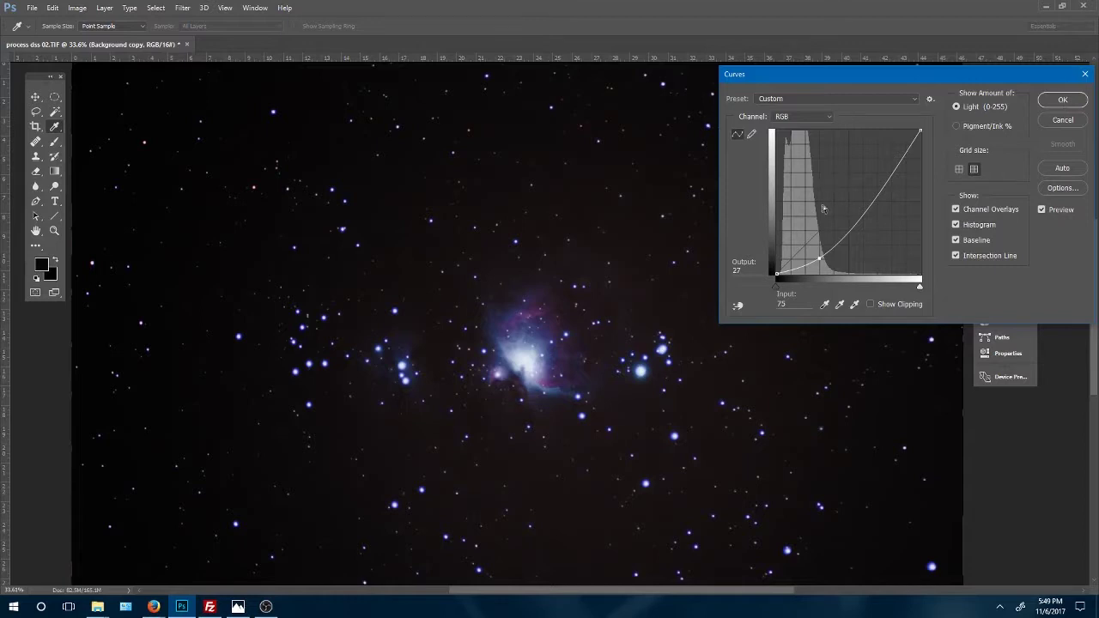
left_click(1062, 100)
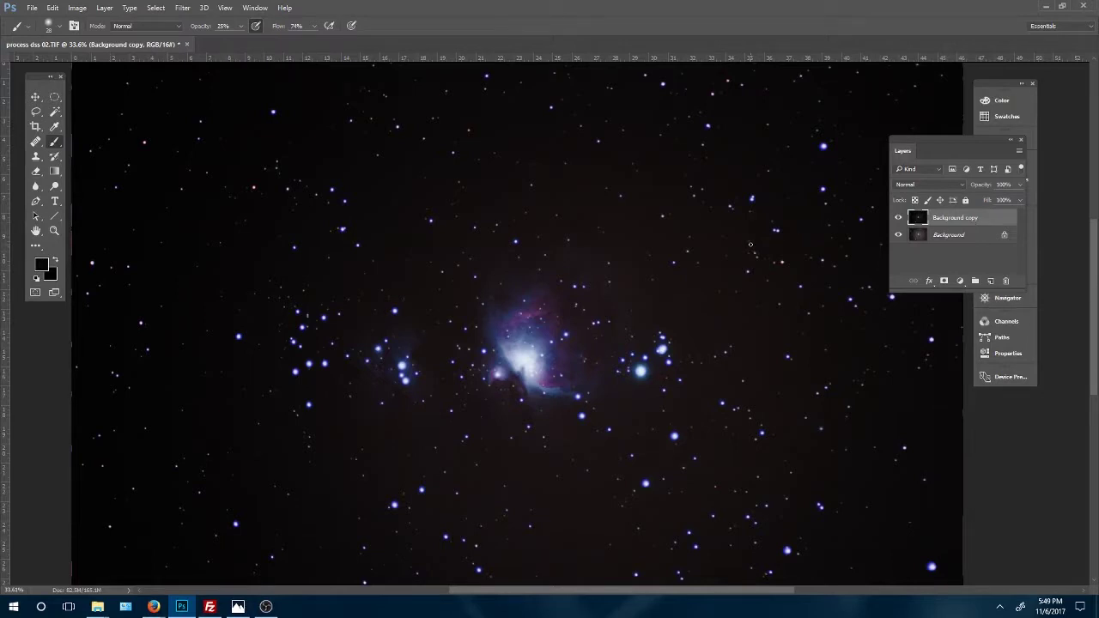
Step: Add a white layer mask to the Background copy layer
scroll(534, 318, "up", 5)
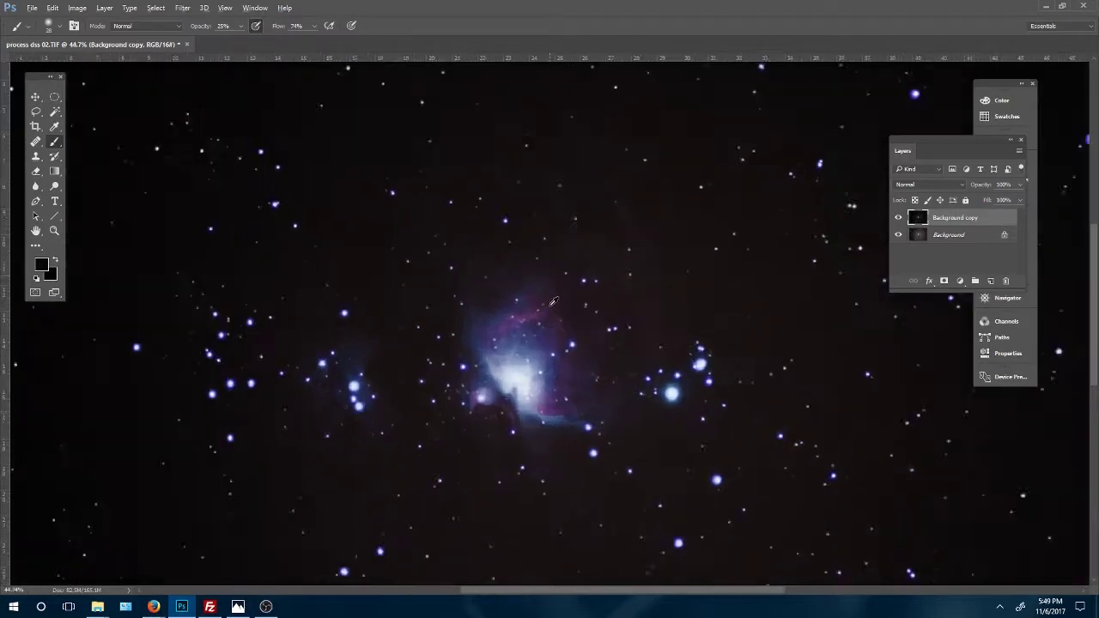
scroll(552, 300, "down", 2)
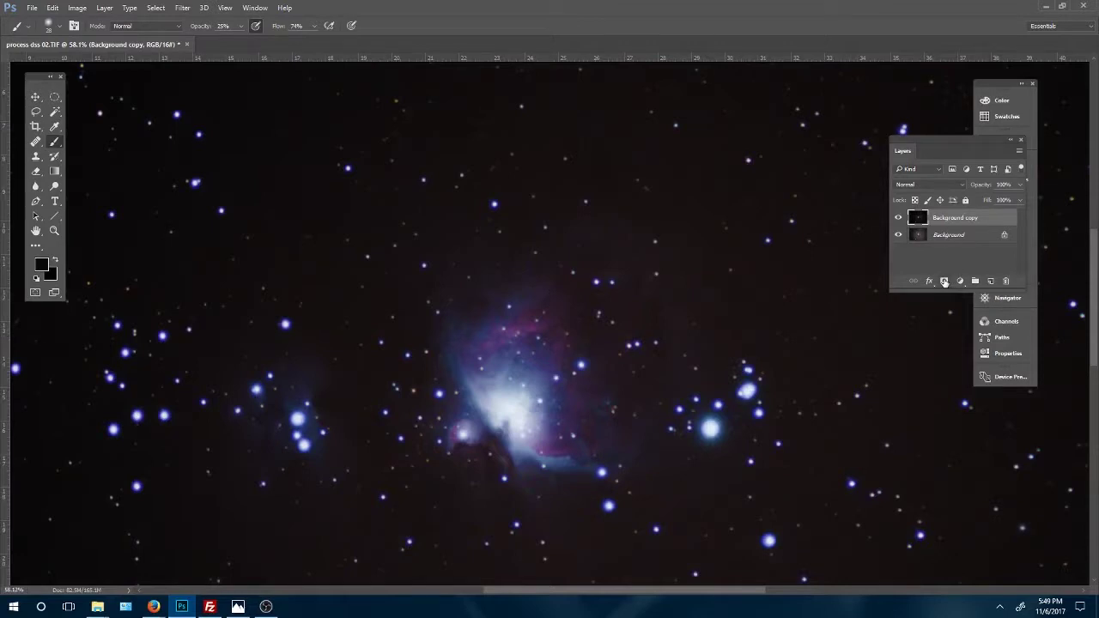
left_click(944, 281)
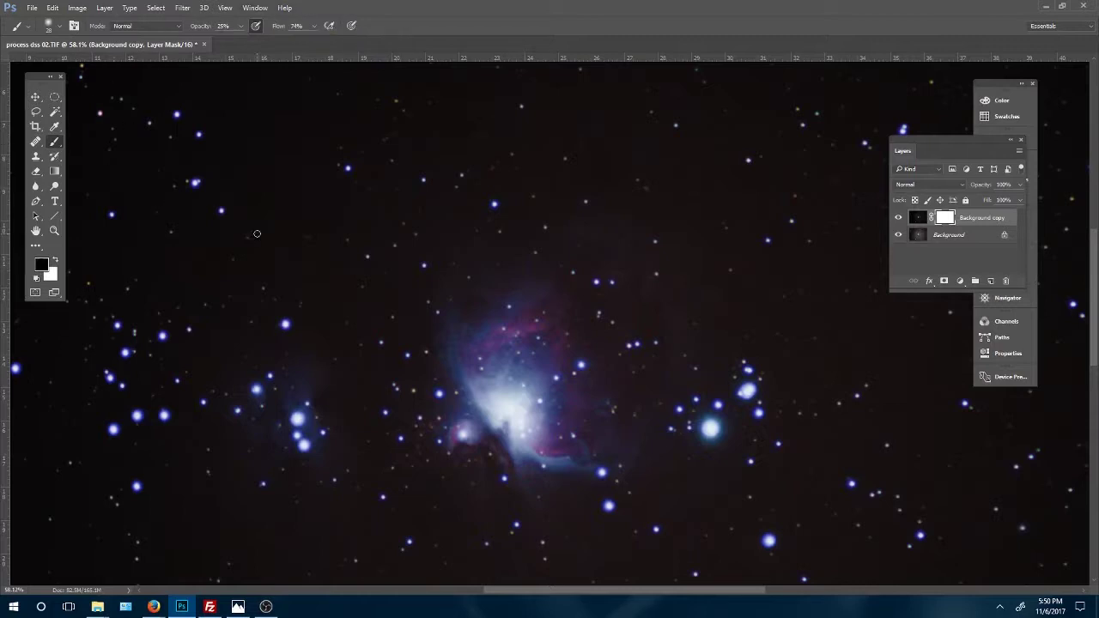
scroll(460, 387, "down", 1)
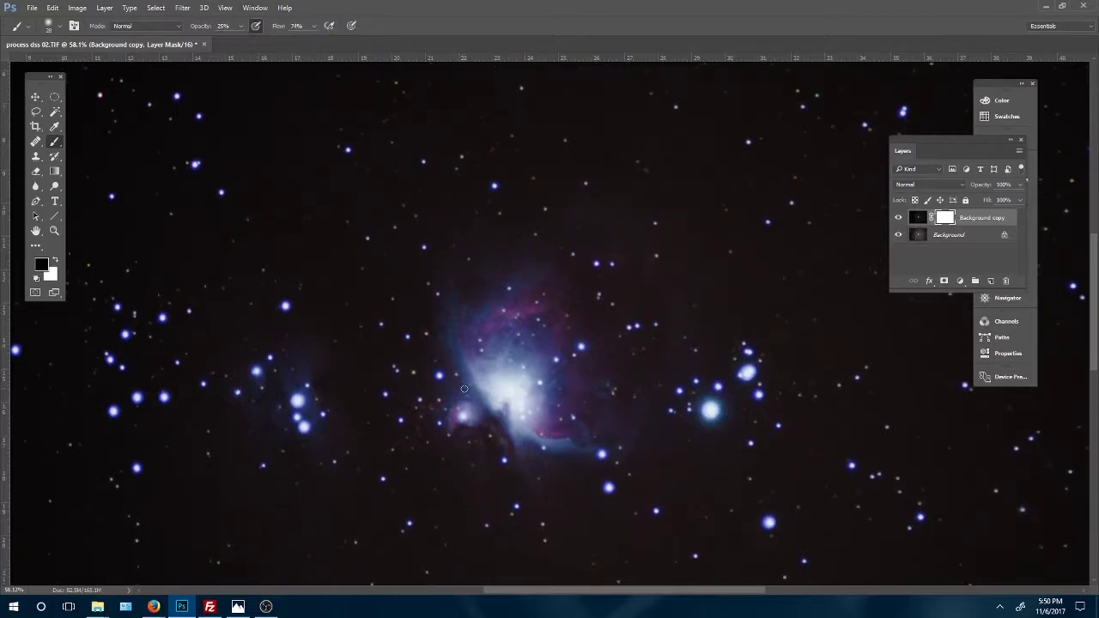
scroll(464, 389, "down", 1)
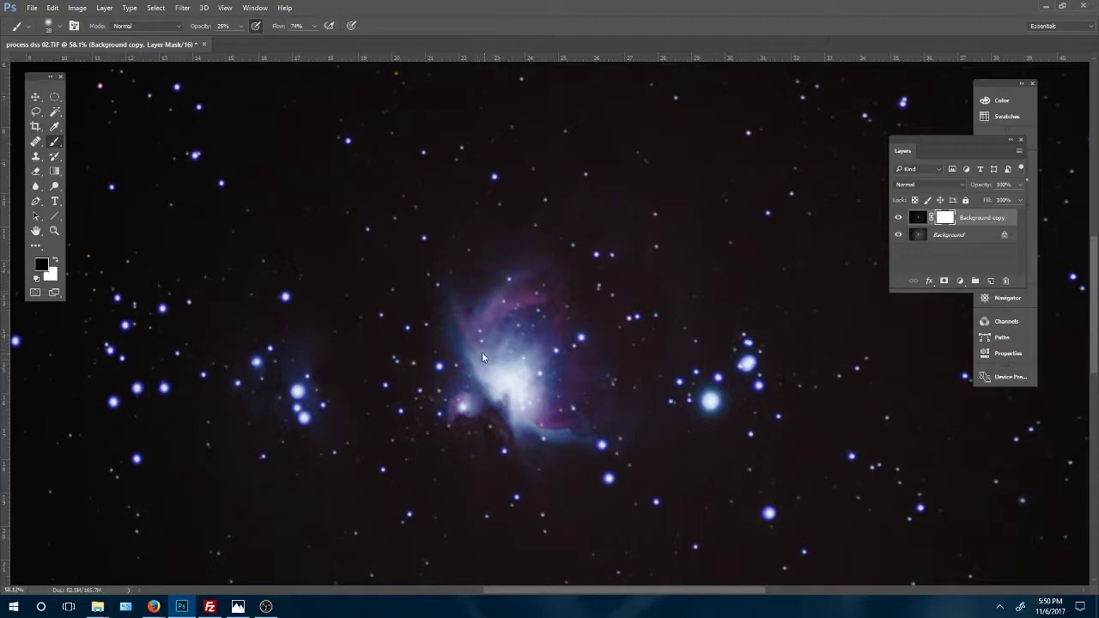
Step: Set the brush to 48 px and paint black on the mask over the nebula core
left_click(60, 29)
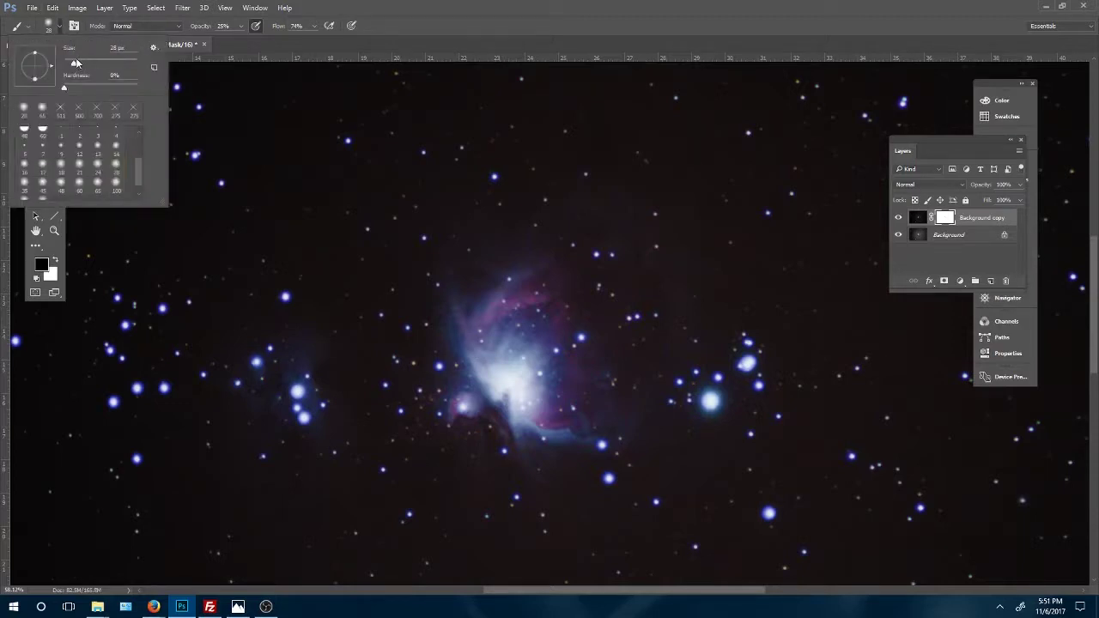
left_click_drag(75, 62, 82, 66)
type("48")
key("Return")
mouse_move(515, 382)
left_mouse_down()
mouse_move(519, 407)
mouse_move(549, 426)
mouse_move(579, 418)
left_mouse_up()
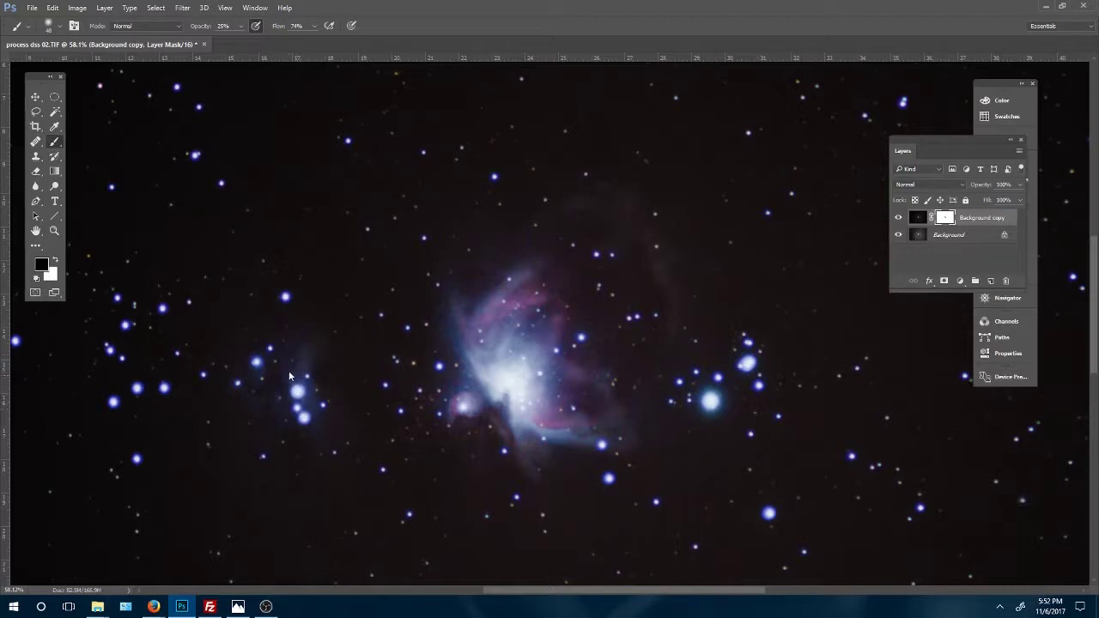
Step: Paint black on the mask around the star cluster left of the nebula
mouse_move(287, 369)
left_mouse_down()
mouse_move(299, 418)
mouse_move(256, 363)
mouse_move(255, 384)
left_mouse_up()
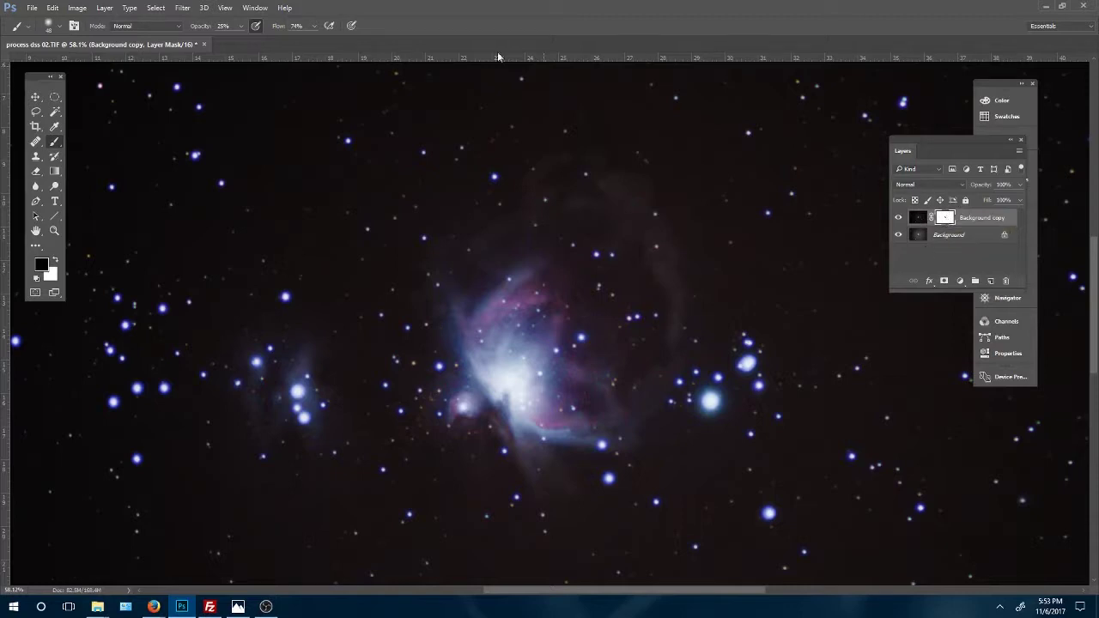
Step: Apply a Gaussian Blur of 42.9 px radius to the Background copy layer mask
left_click(181, 9)
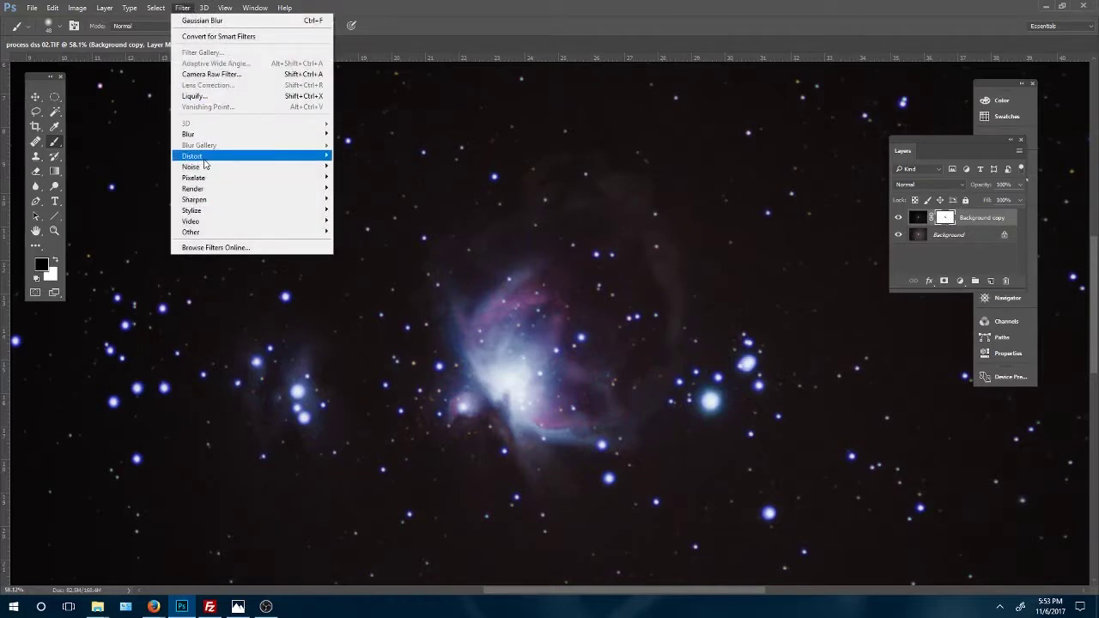
mouse_move(209, 135)
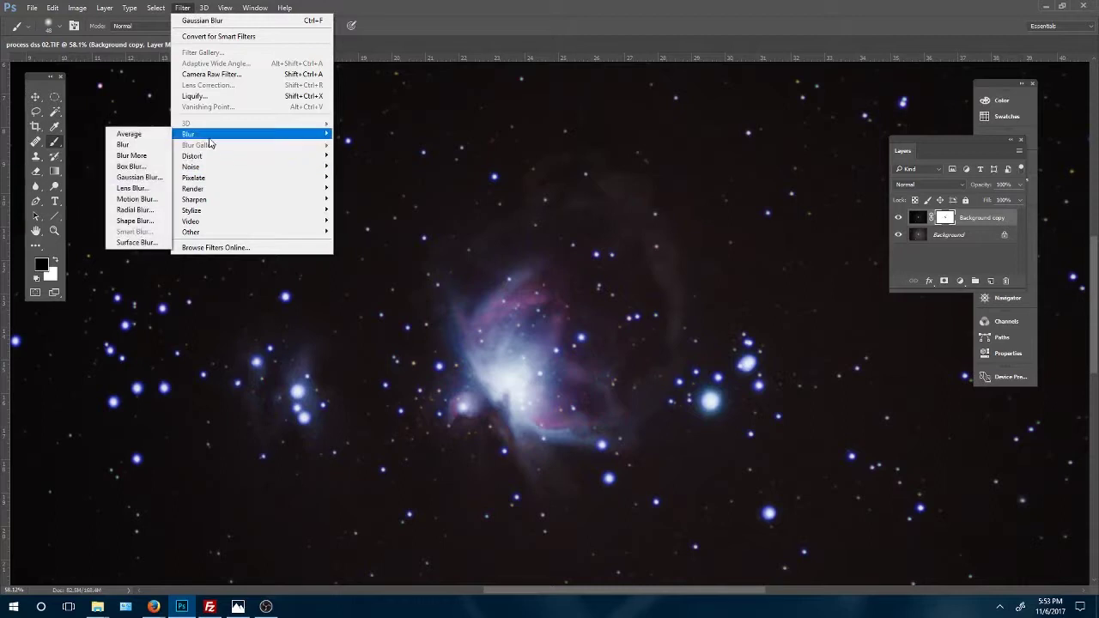
left_click(120, 177)
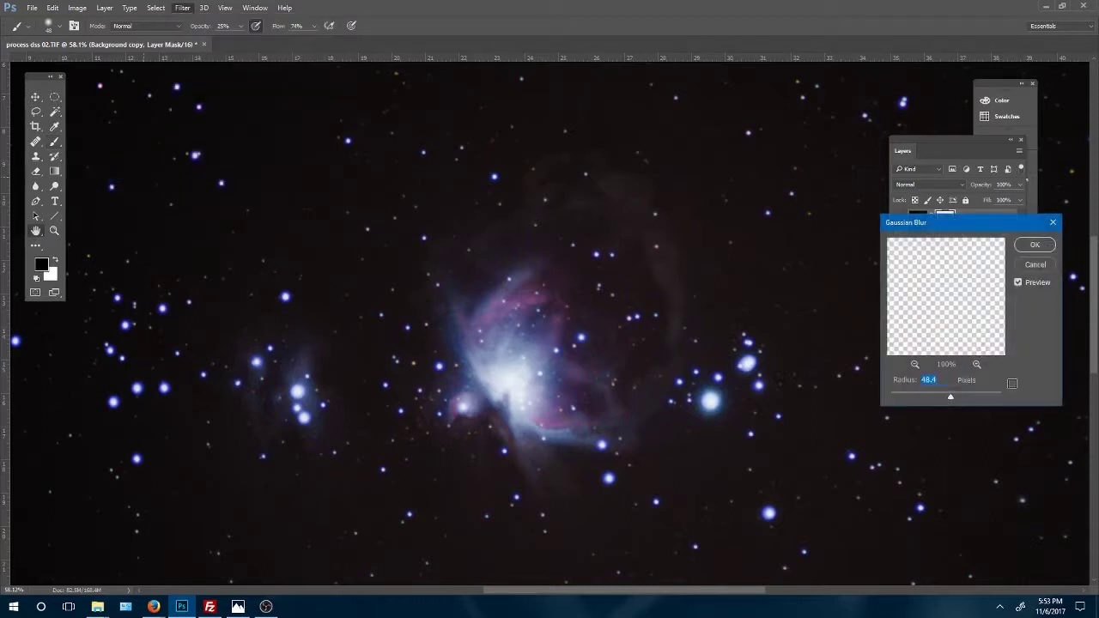
left_click_drag(950, 398, 944, 398)
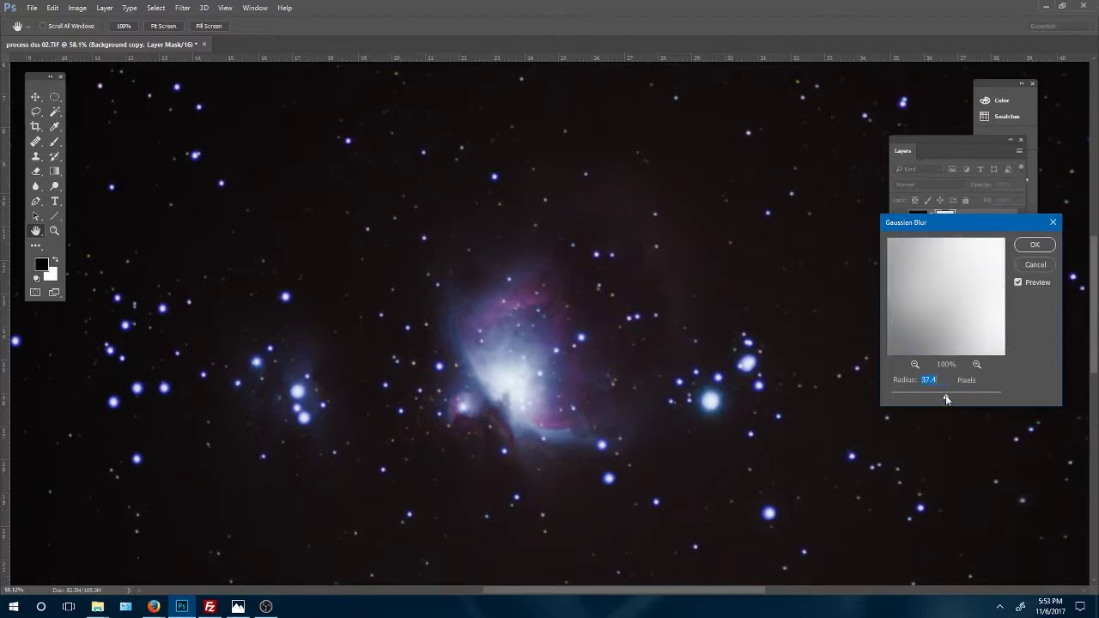
left_click_drag(945, 398, 939, 400)
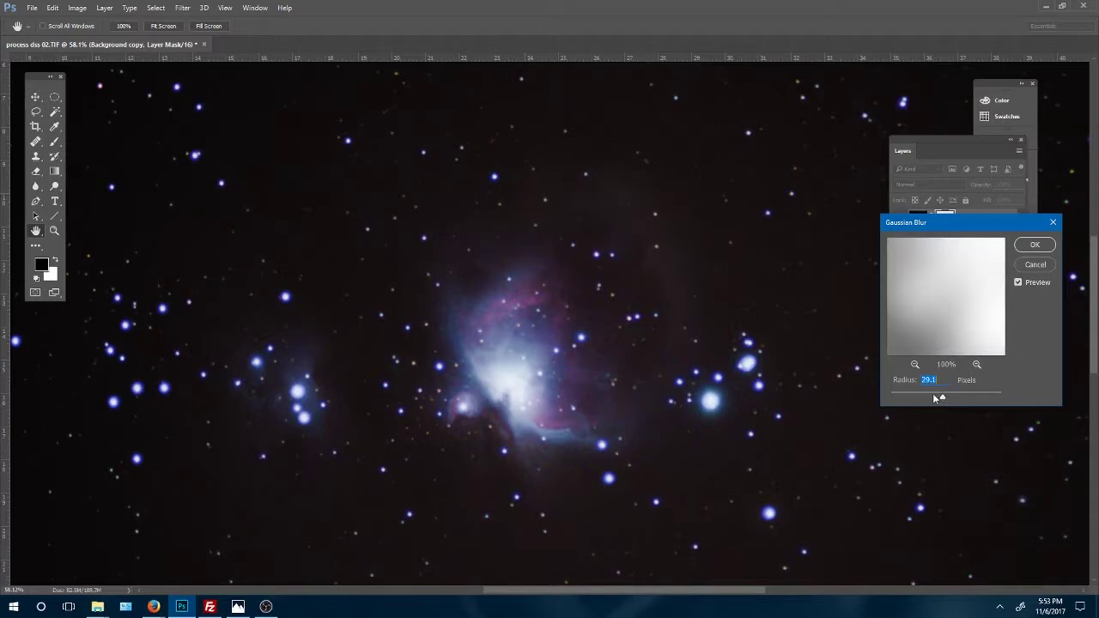
left_click_drag(933, 397, 890, 396)
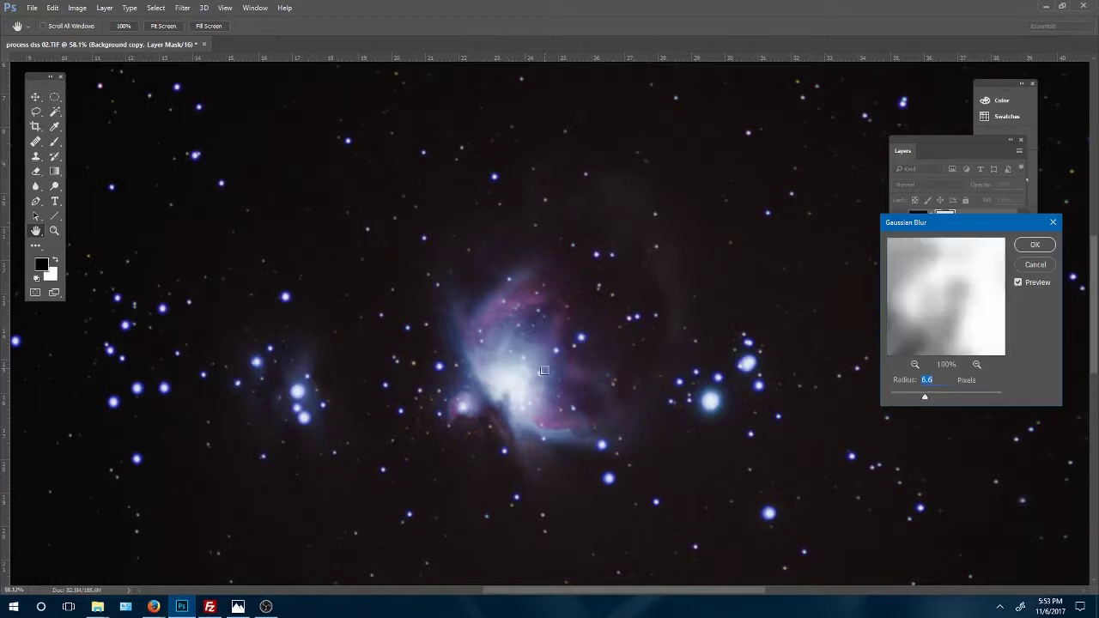
left_click(930, 396)
left_click_drag(928, 390, 932, 391)
left_click(943, 391)
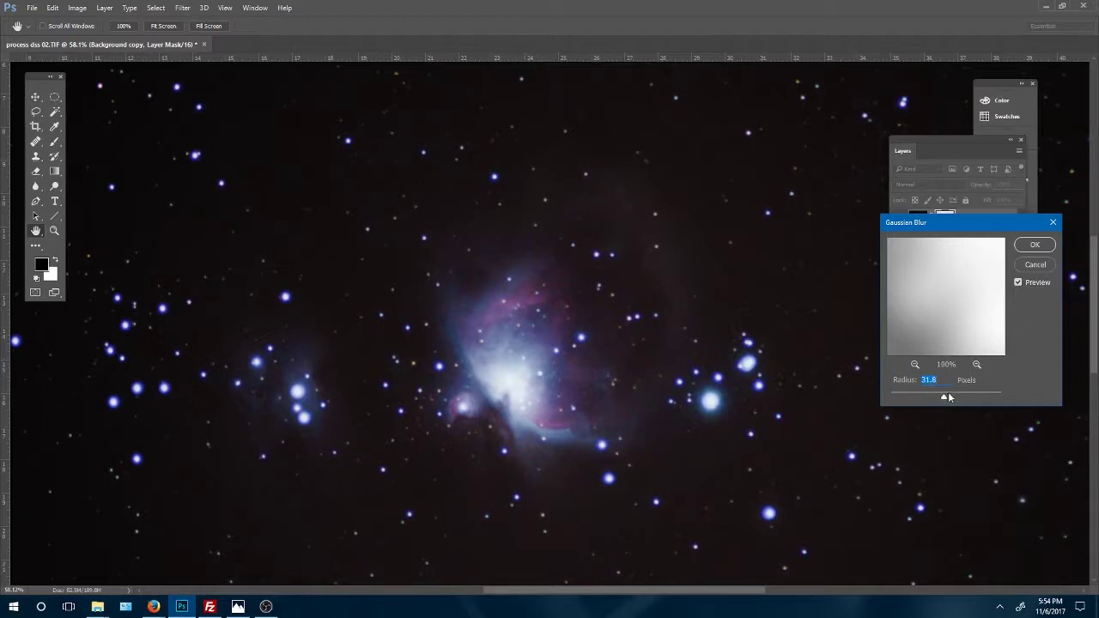
left_click_drag(948, 396, 947, 396)
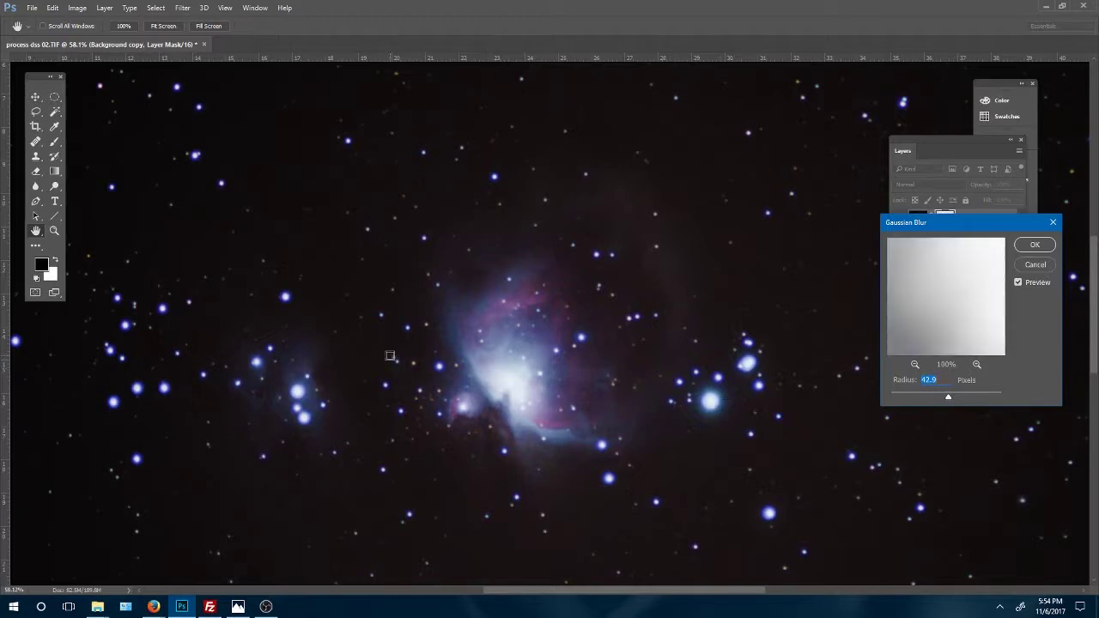
left_click(1034, 246)
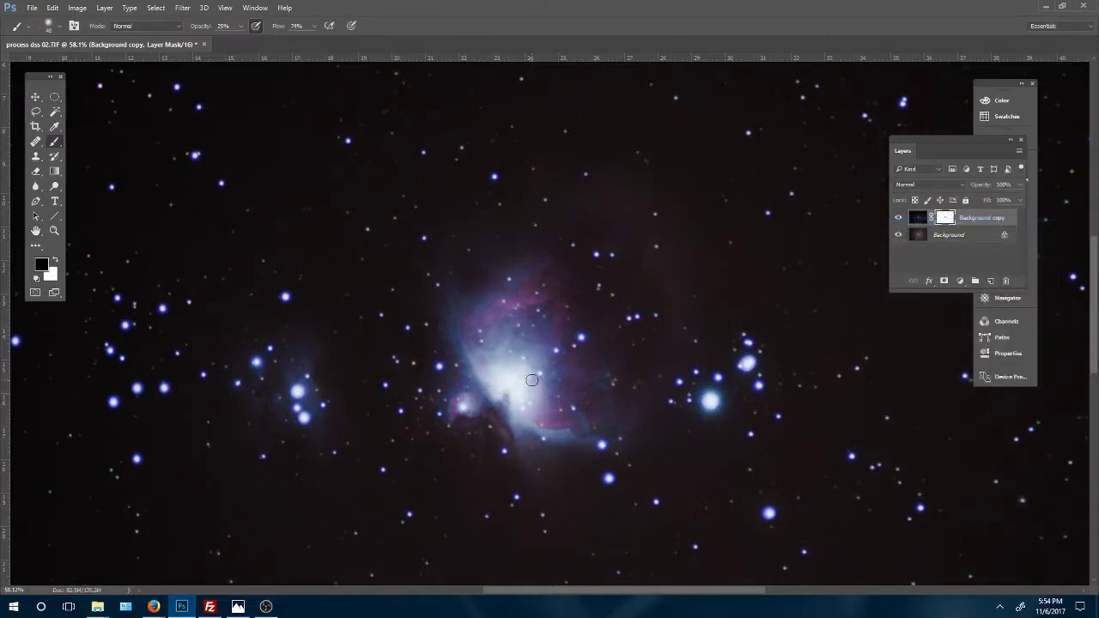
Step: Zoom out to 32.8% so the whole Orion Nebula image is visible
scroll(536, 378, "down", 3)
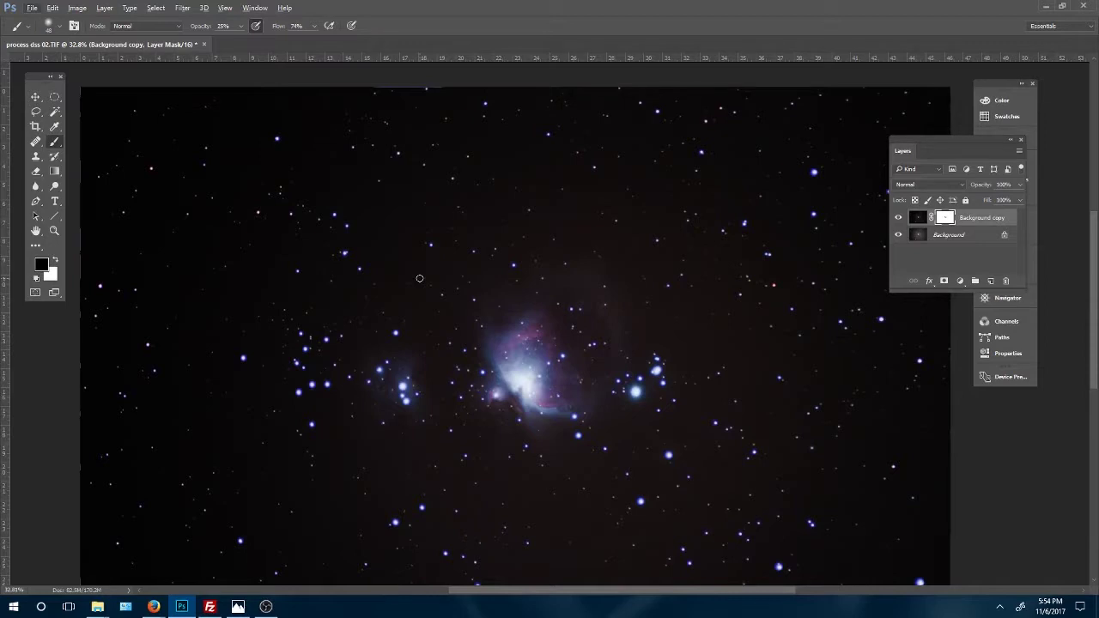
right_click(980, 219)
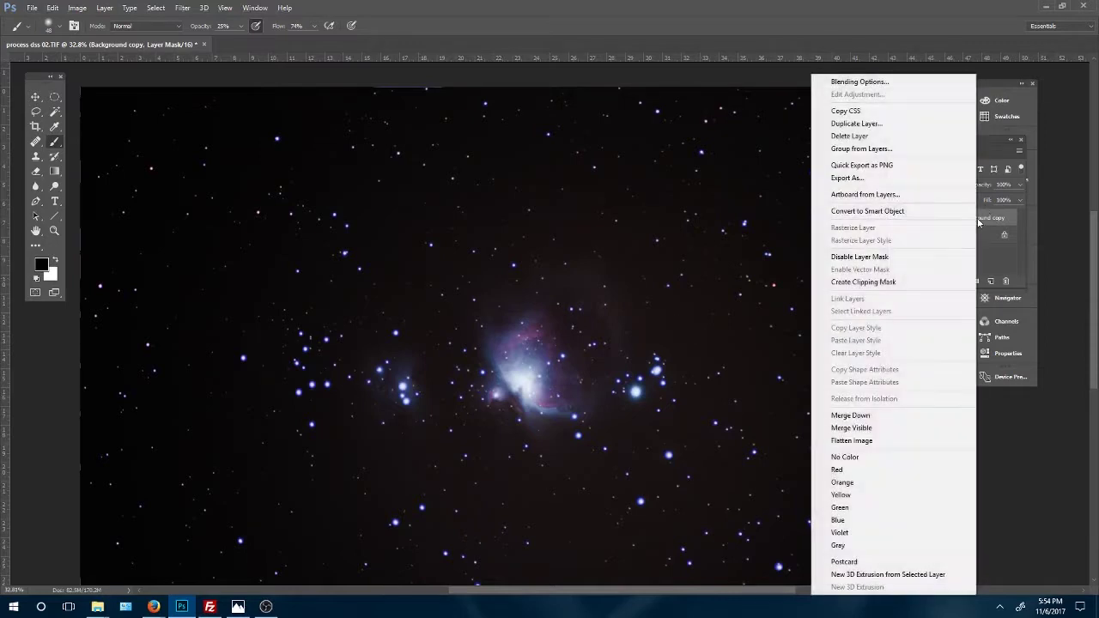
left_click(1034, 104)
left_click(947, 148)
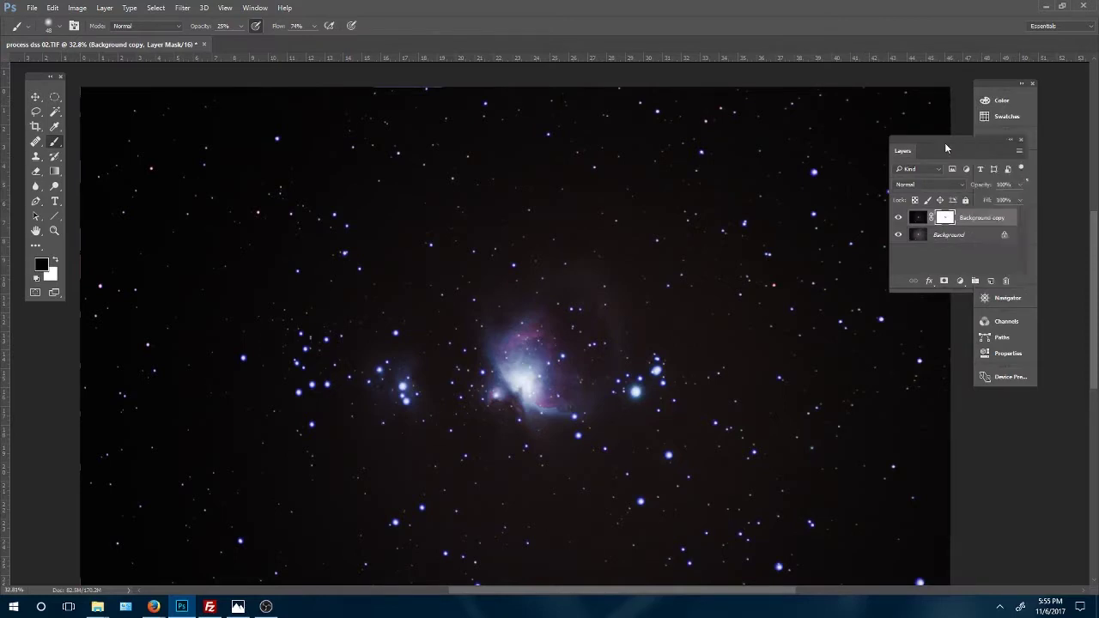
left_click(899, 219)
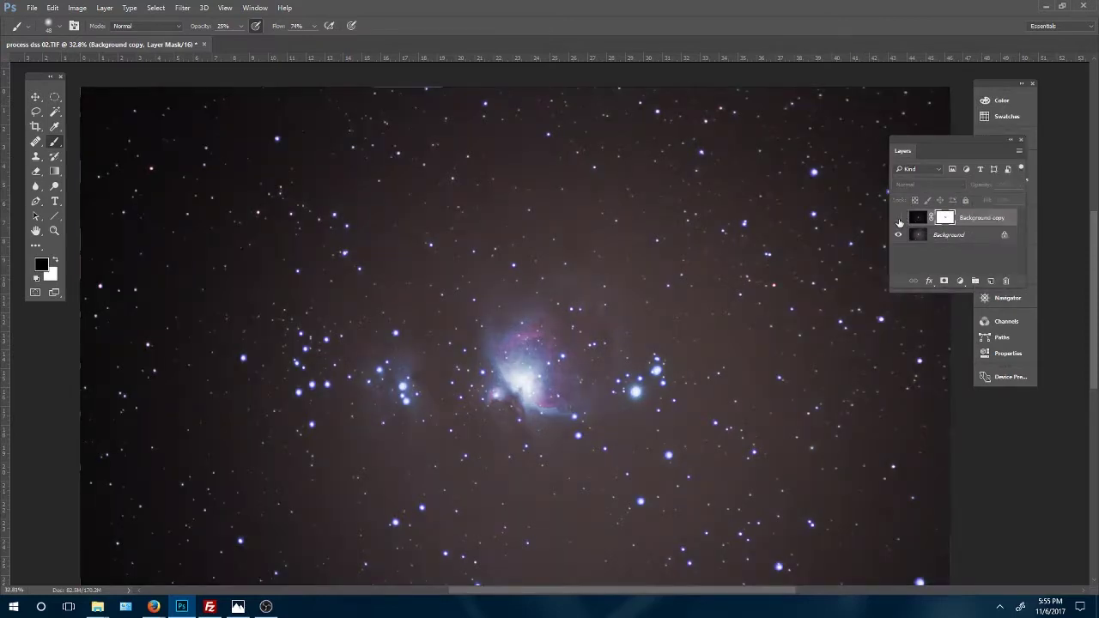
left_click(899, 219)
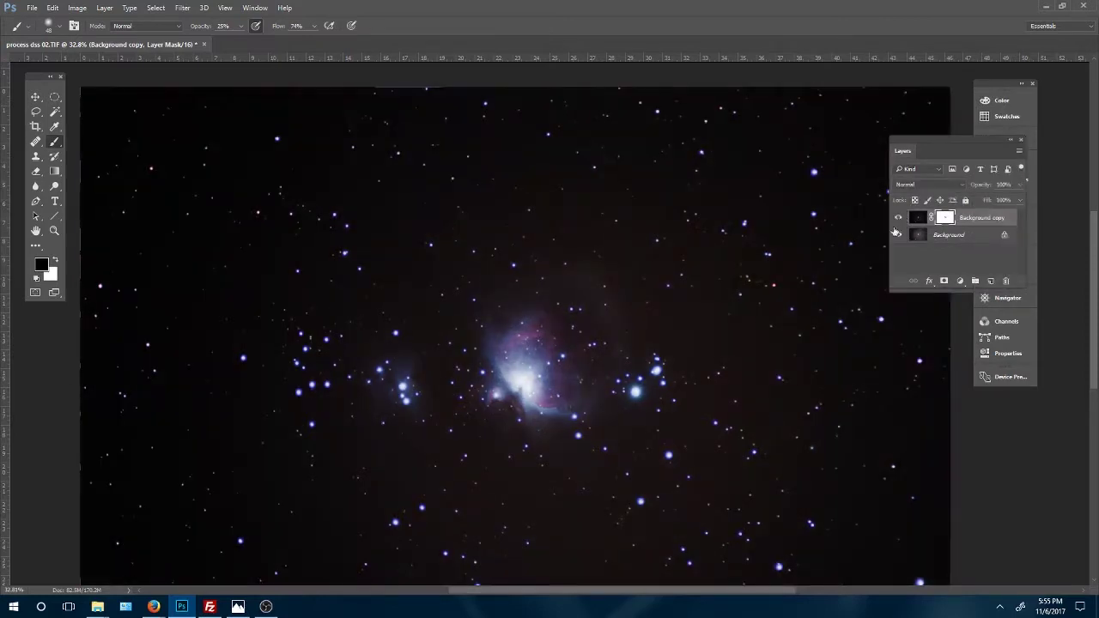
Step: Merge Background copy down into the Background layer
right_click(975, 221)
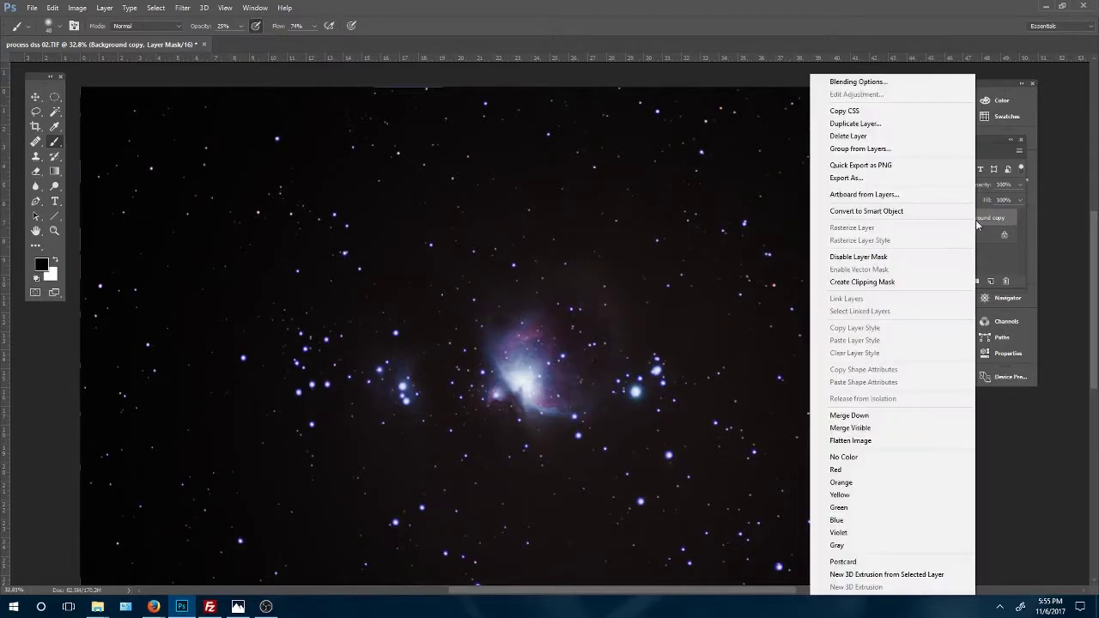
left_click(877, 418)
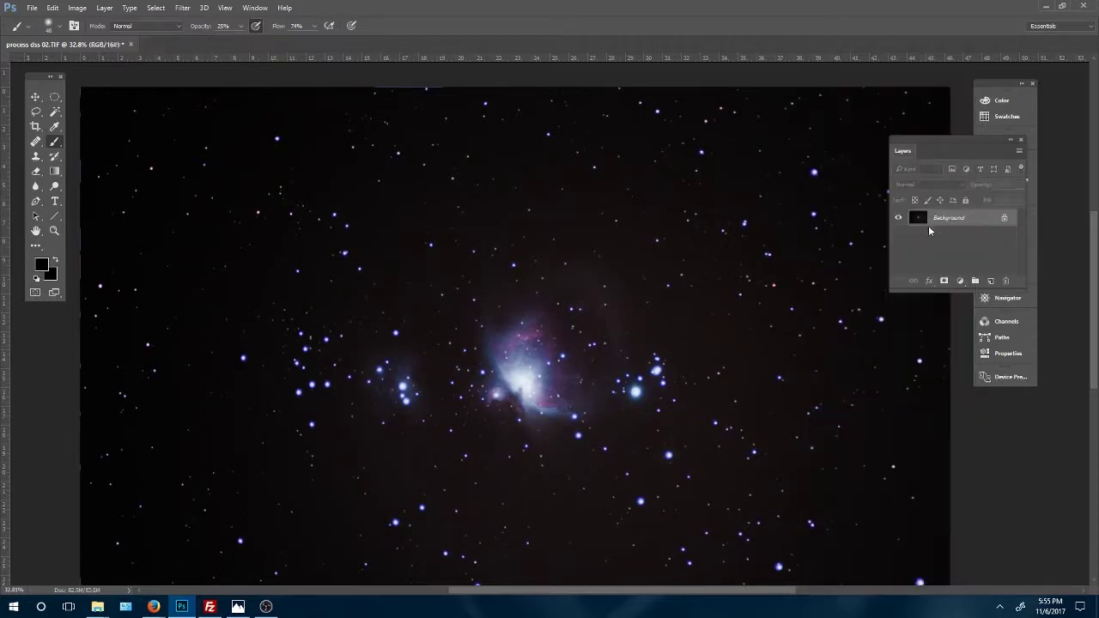
Step: Duplicate the merged Background layer into a new Background copy layer
left_click_drag(975, 220, 993, 281)
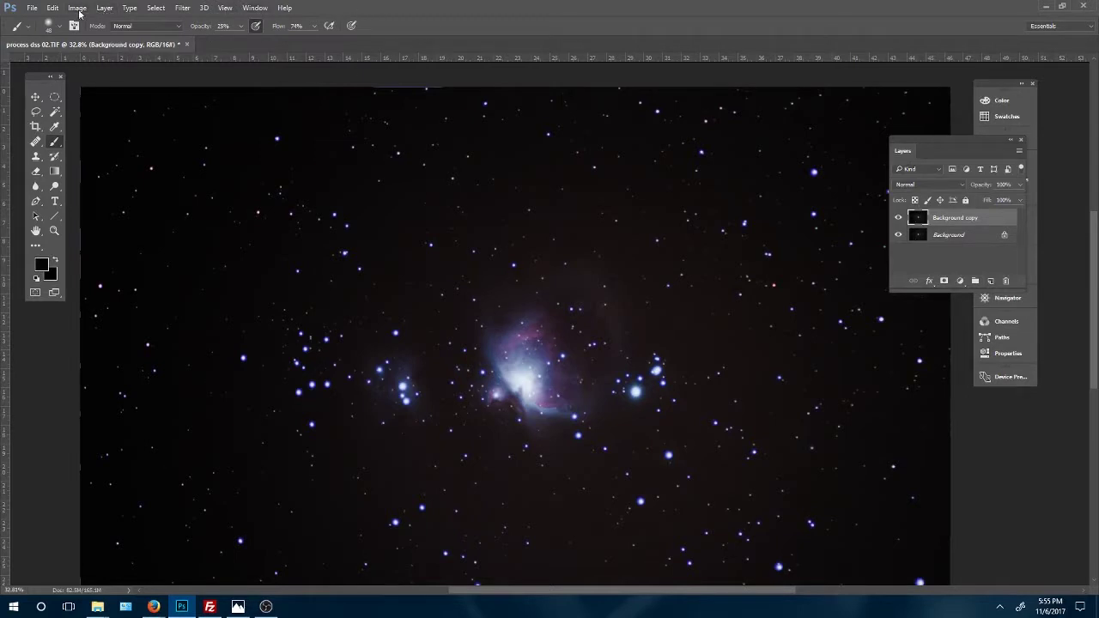
left_click(107, 9)
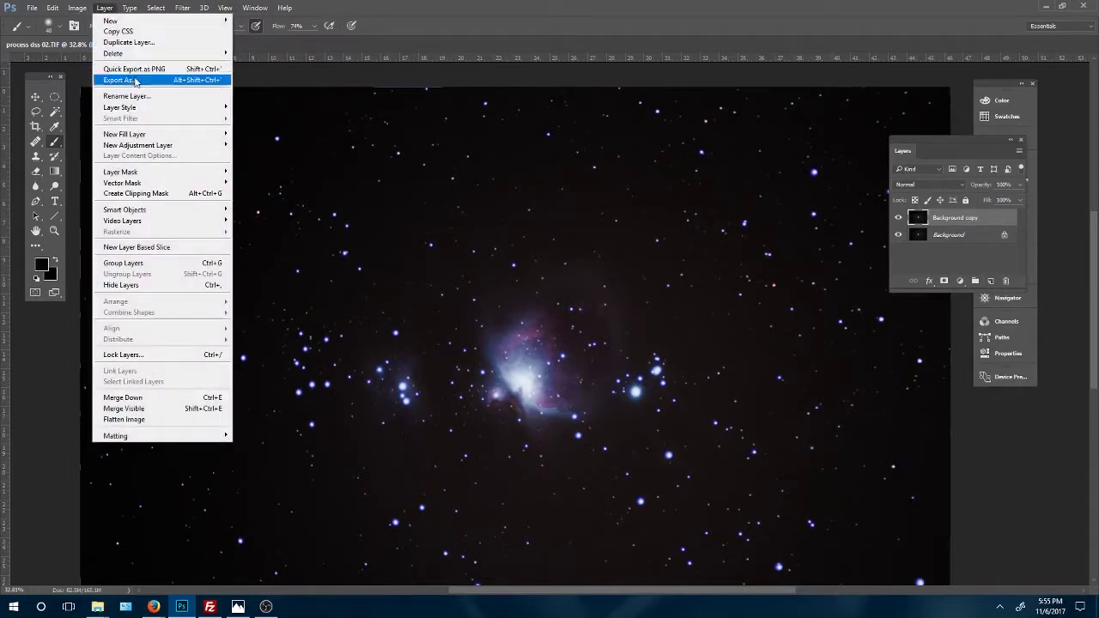
Step: Apply a second Curves adjustment lowering input 32 to output 14 to darken the shadows
left_click(78, 8)
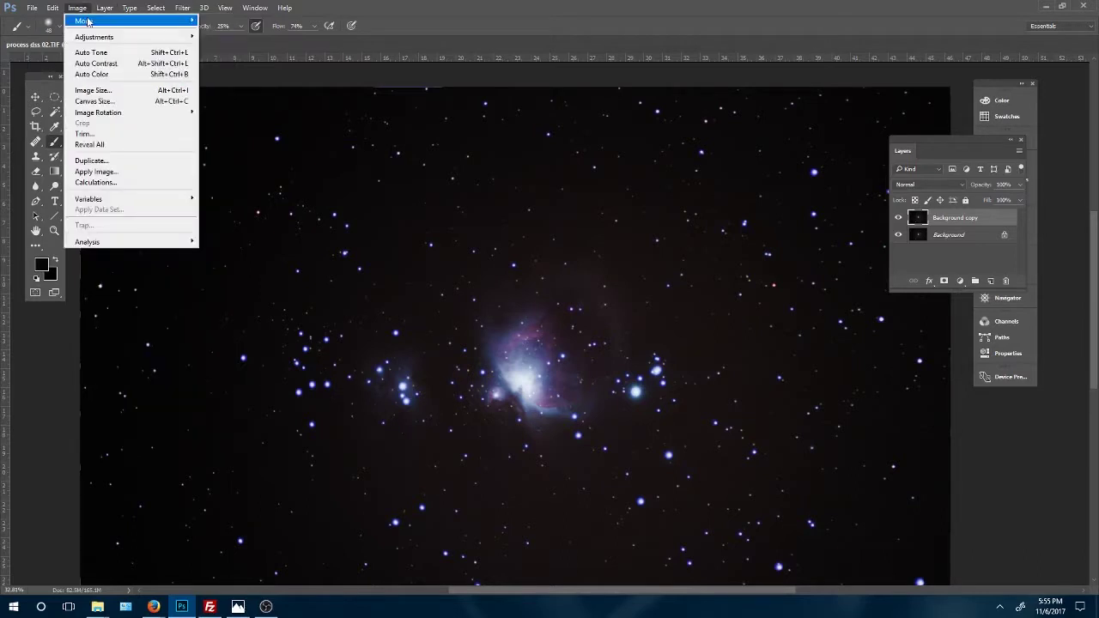
mouse_move(191, 37)
left_click(220, 59)
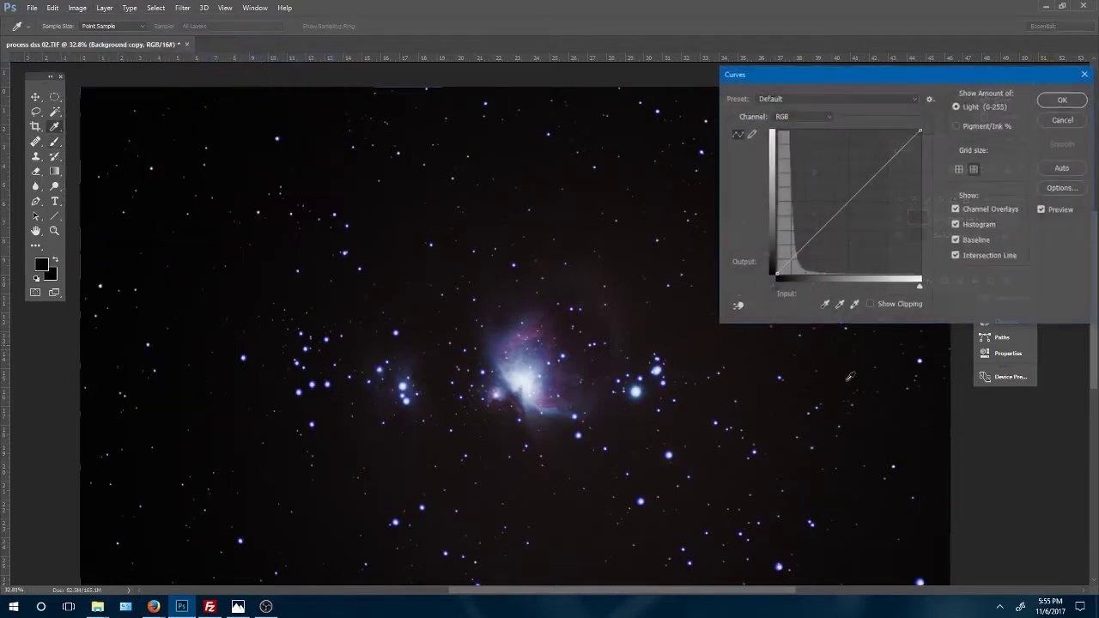
left_click_drag(794, 257, 796, 266)
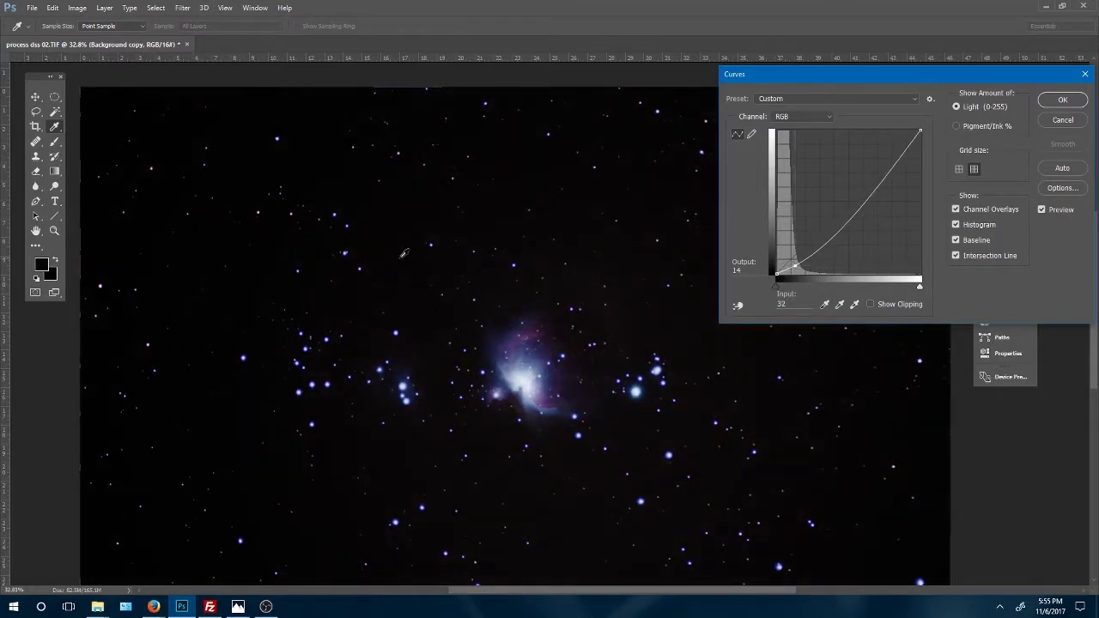
left_click(1064, 100)
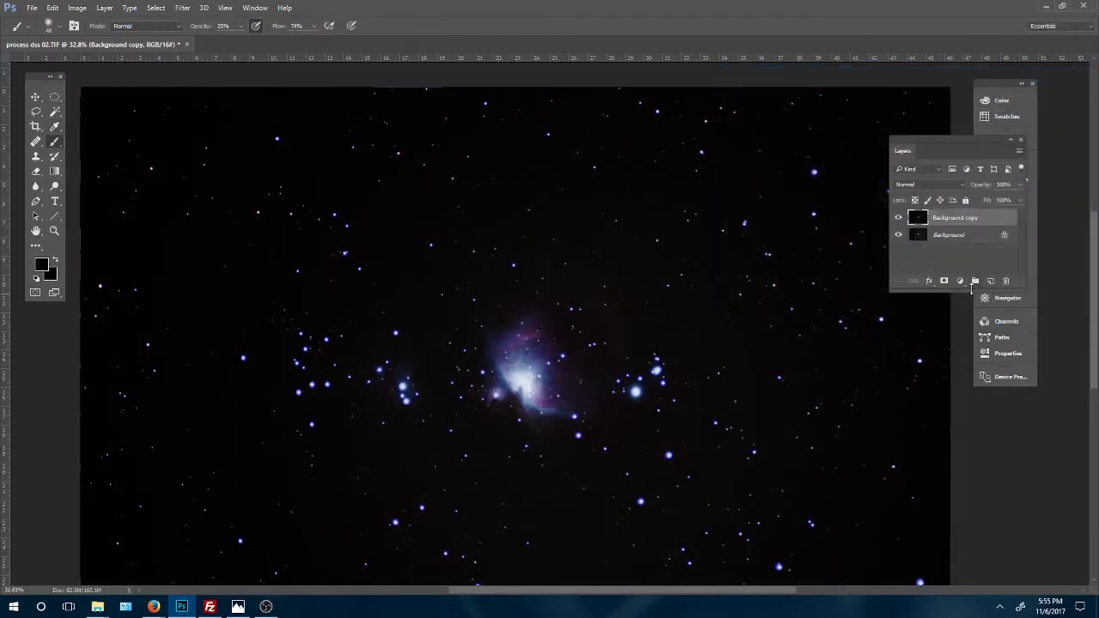
Step: Add a white layer mask to Background copy and brush black over the nebula's lower and upper parts
left_click(945, 281)
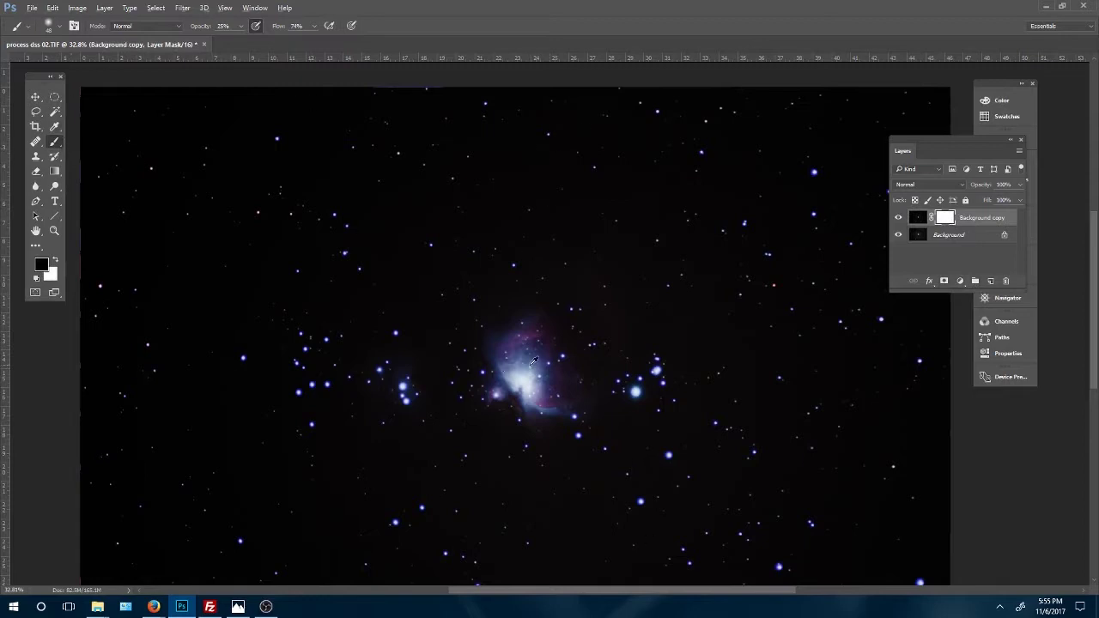
scroll(533, 360, "up", 6)
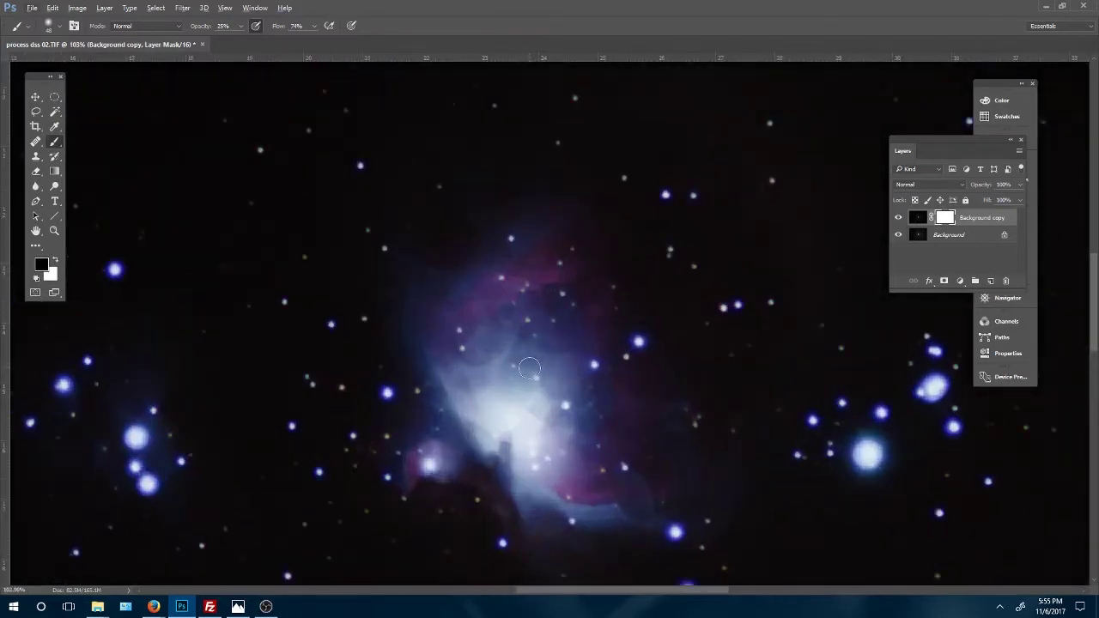
scroll(529, 368, "down", 1)
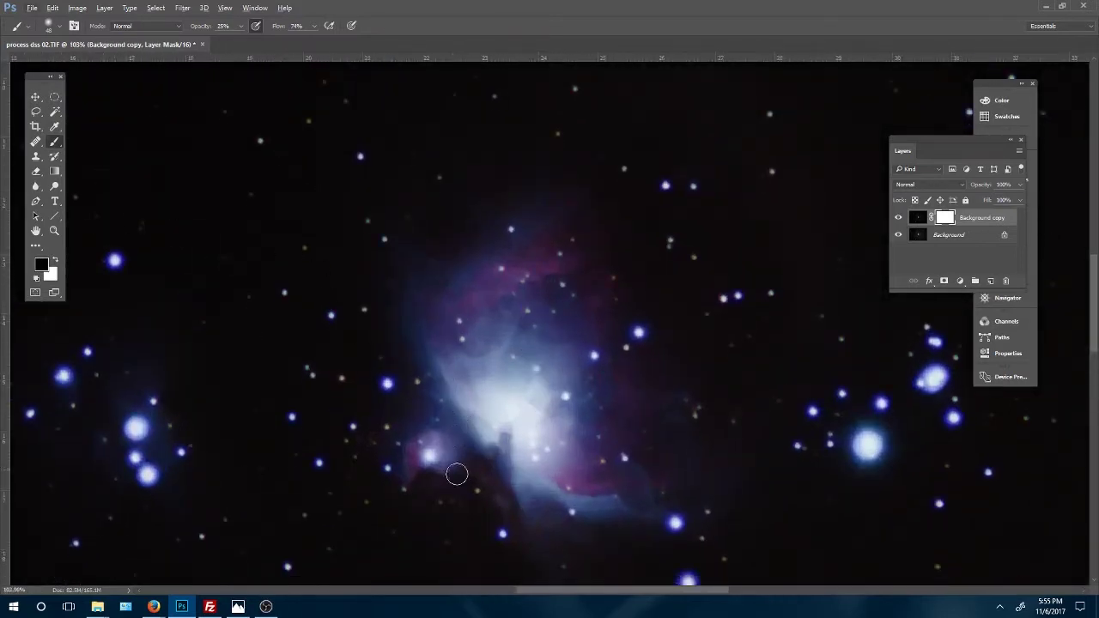
mouse_move(437, 448)
left_mouse_down()
mouse_move(408, 464)
mouse_move(443, 421)
left_mouse_up()
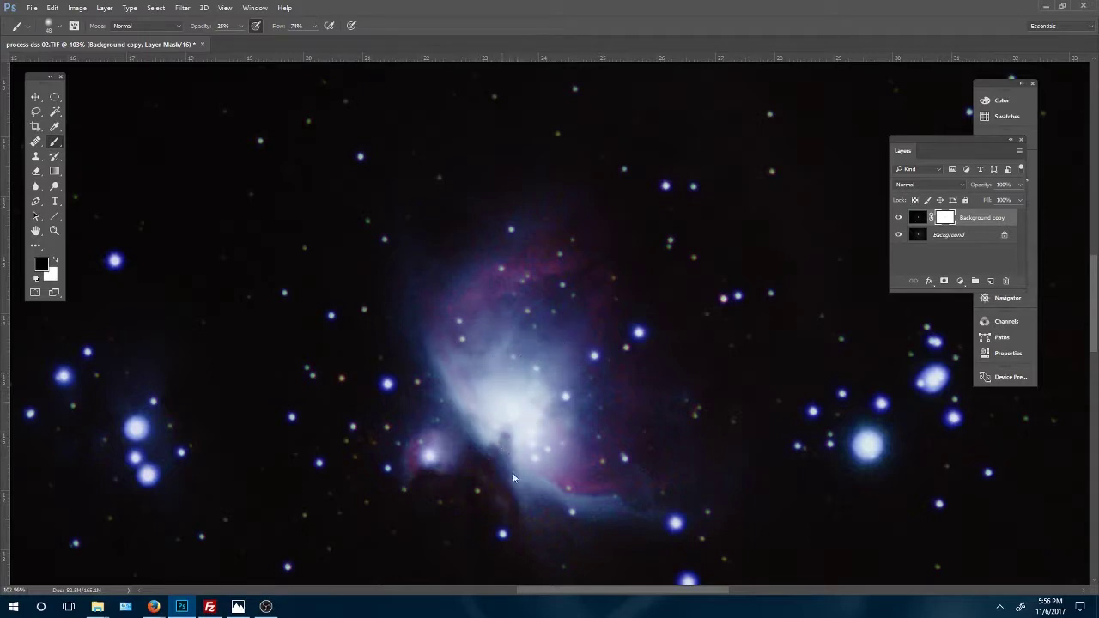
left_click_drag(539, 506, 573, 562)
scroll(643, 352, "down", 5)
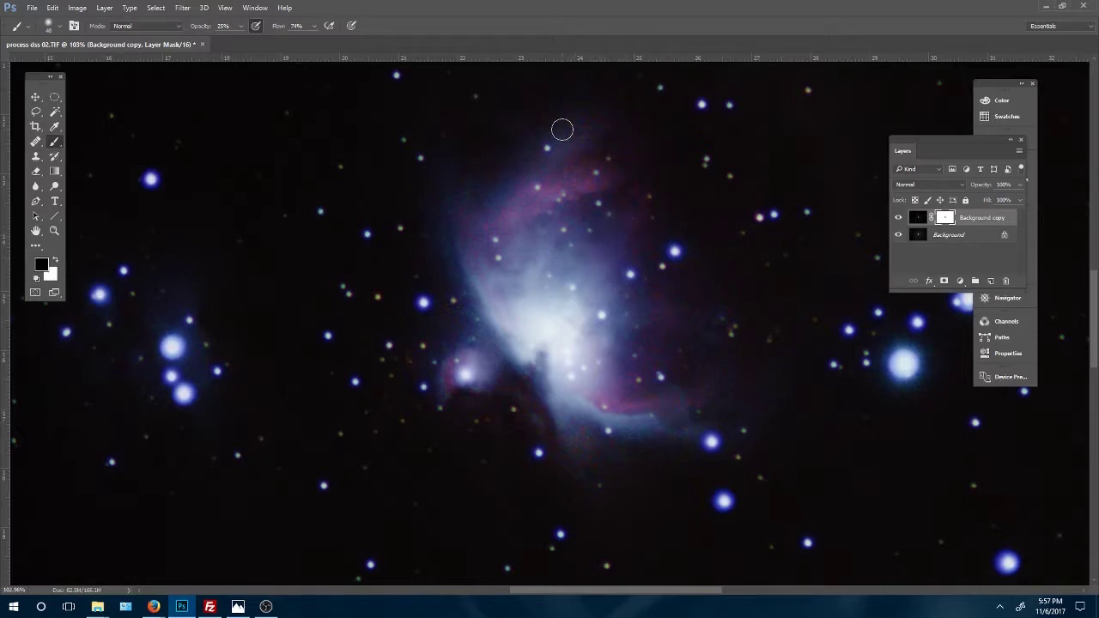
scroll(593, 293, "up", 3)
Step: Brush more black at 25% opacity and 74% flow onto the mask over the nebula's wings
scroll(593, 292, "up", 3)
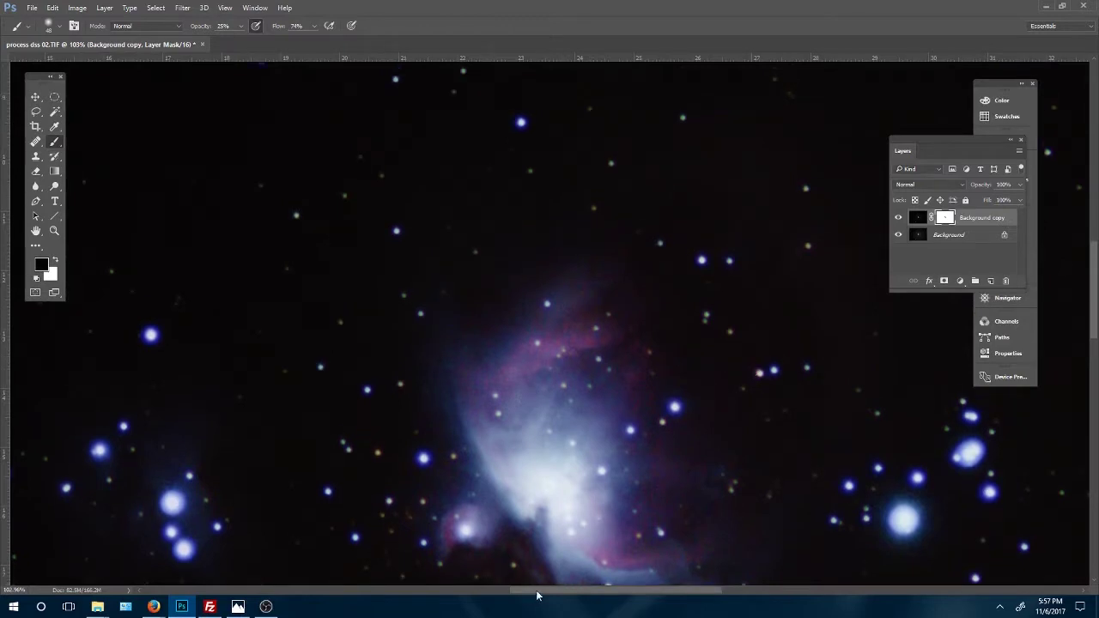
left_click_drag(566, 592, 605, 593)
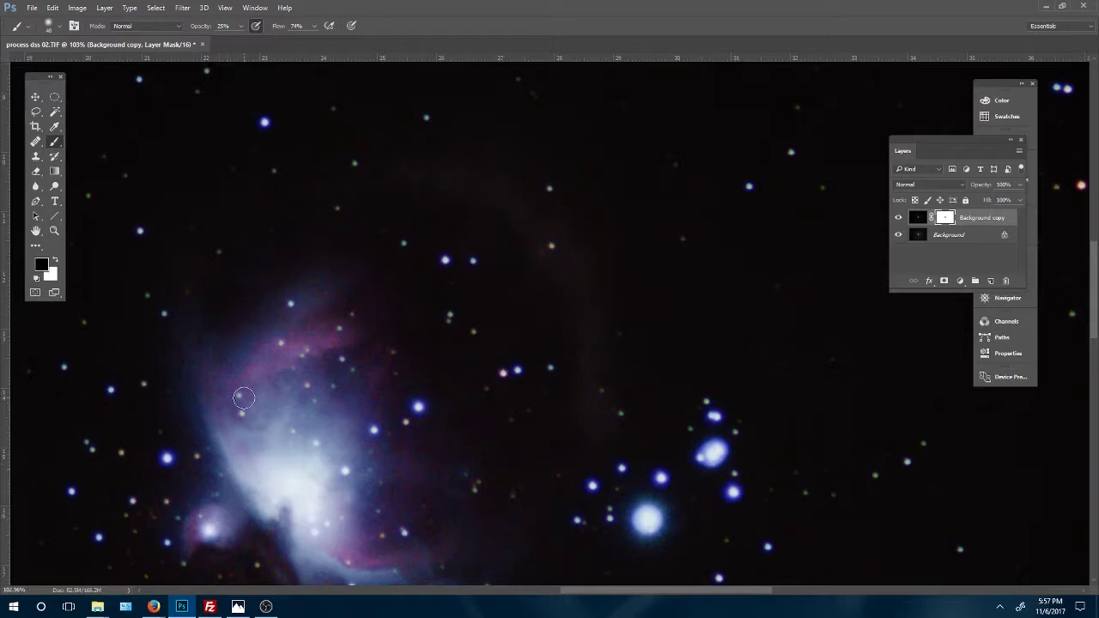
scroll(240, 395, "down", 4)
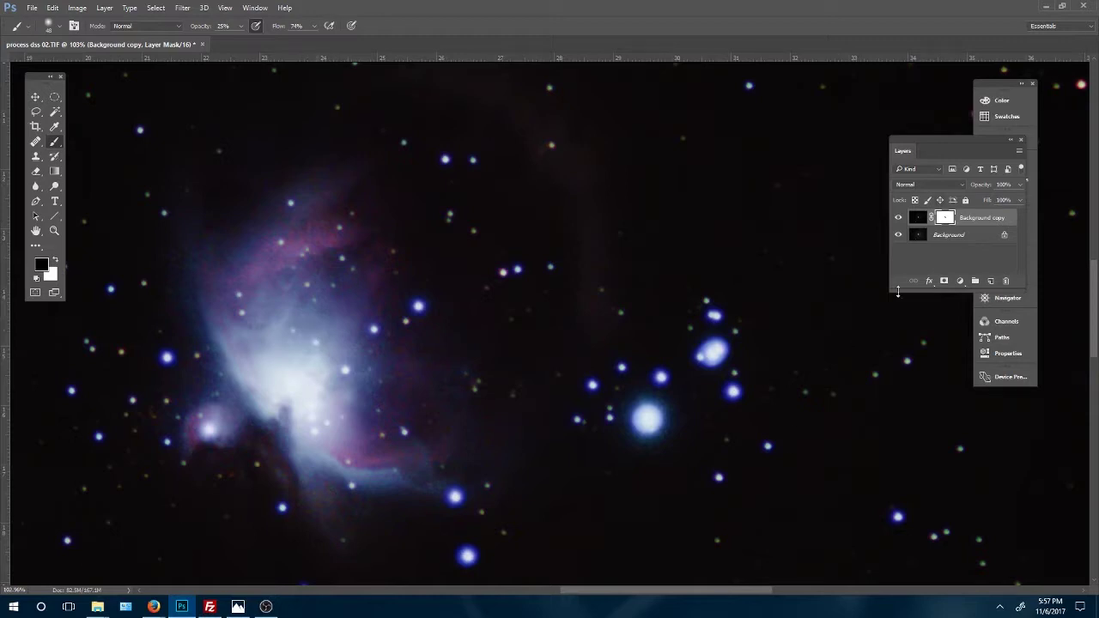
Step: Add black mask strokes across the nebula and along its left edge to reveal faint haze
left_click_drag(592, 591, 511, 598)
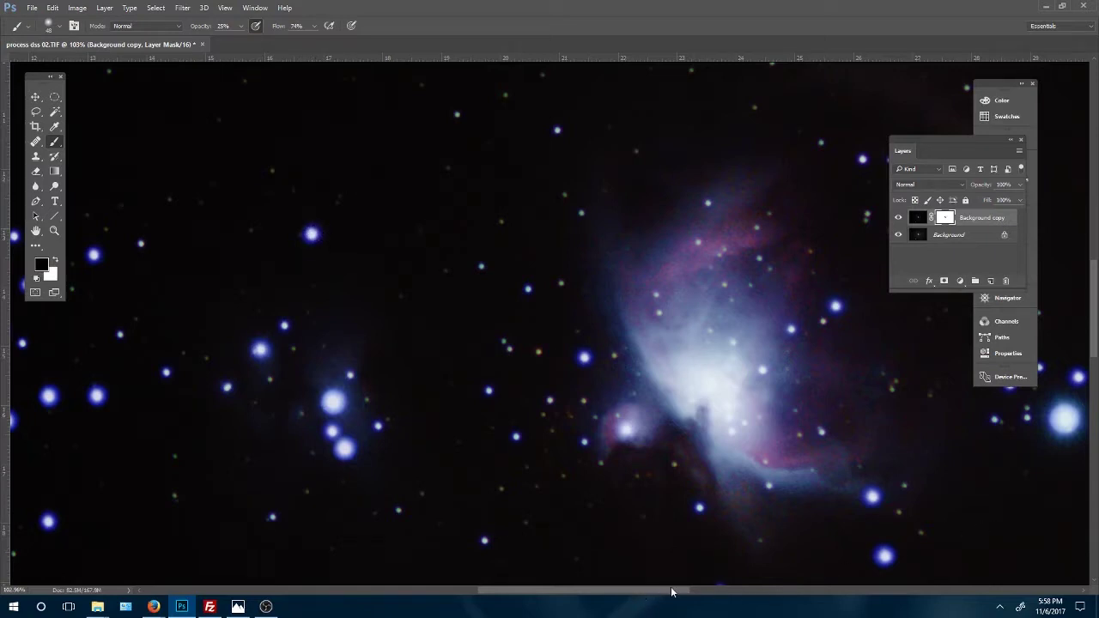
left_click_drag(671, 591, 722, 591)
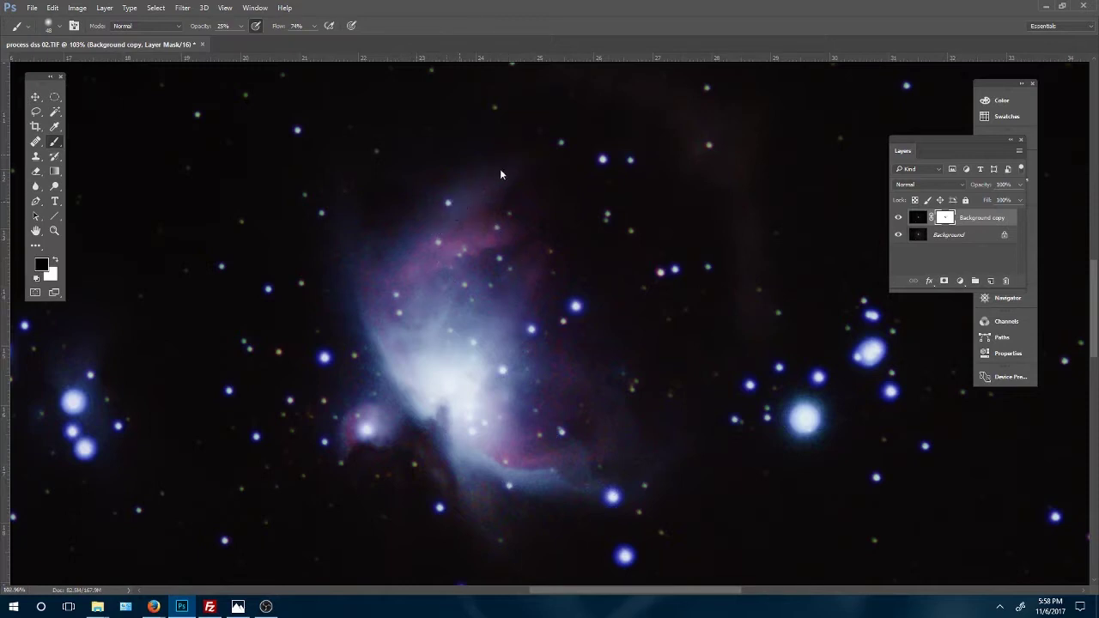
mouse_move(486, 188)
left_mouse_down()
mouse_move(367, 286)
mouse_move(397, 397)
mouse_move(378, 342)
mouse_move(358, 176)
left_mouse_up()
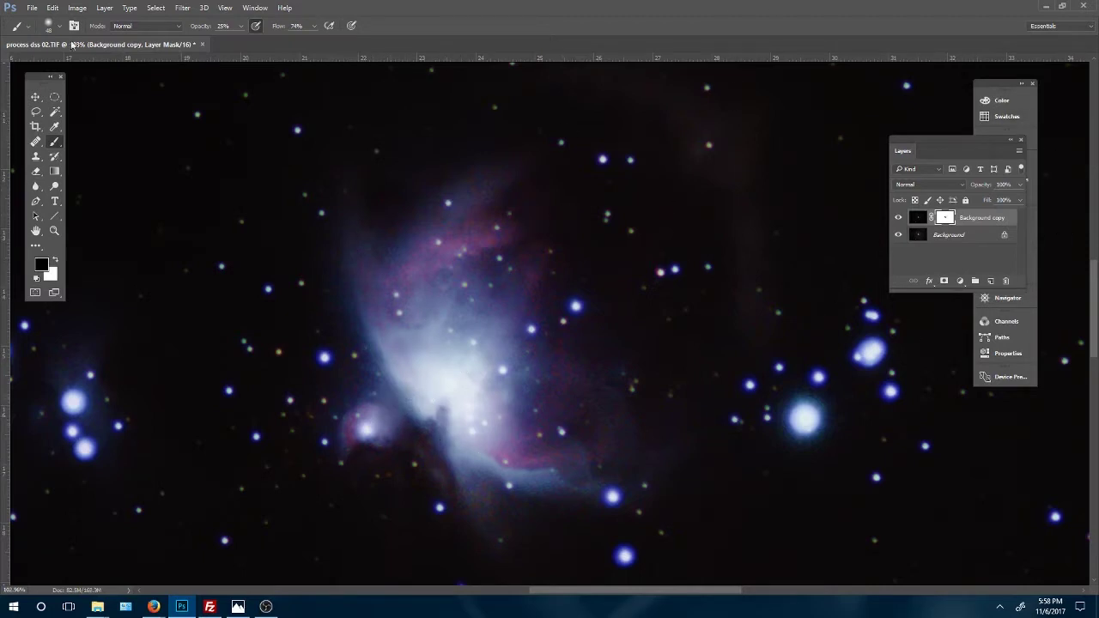
Step: Apply a 55.3-pixel Gaussian Blur to the Background copy mask, previewing at 33% zoom
left_click(183, 9)
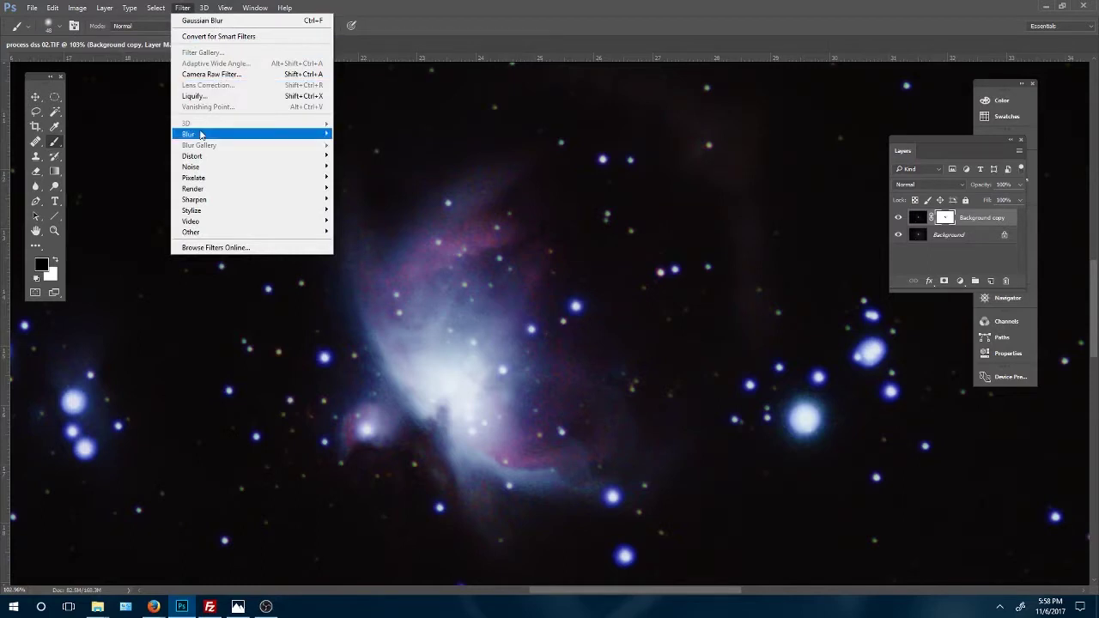
mouse_move(203, 134)
left_click(157, 180)
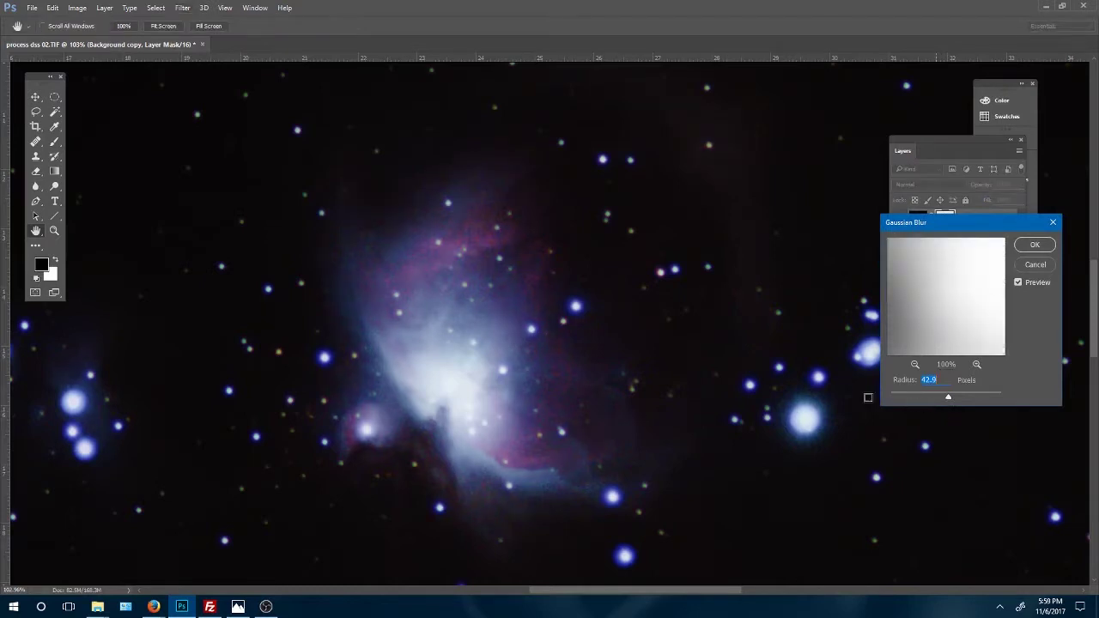
left_click_drag(948, 397, 939, 395)
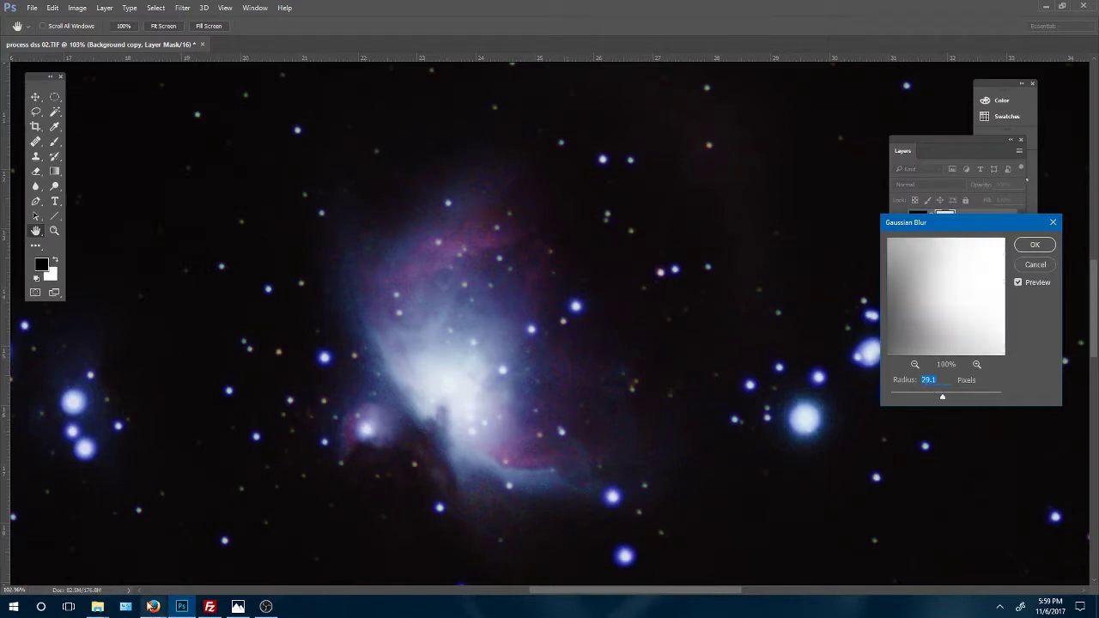
left_click(16, 589)
type("33")
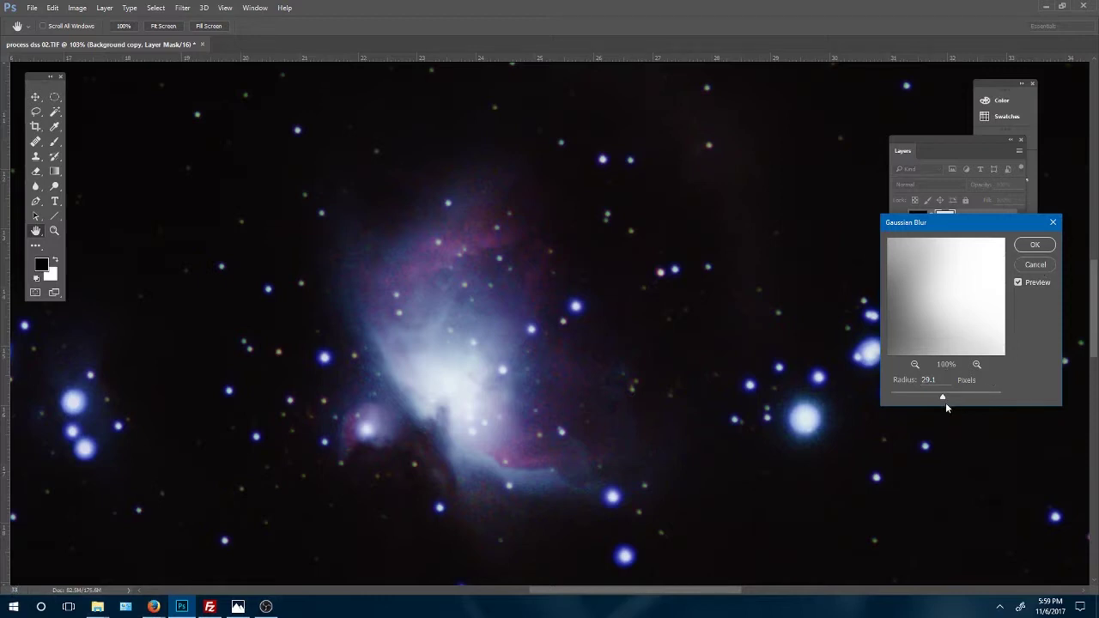
left_click_drag(943, 400, 945, 396)
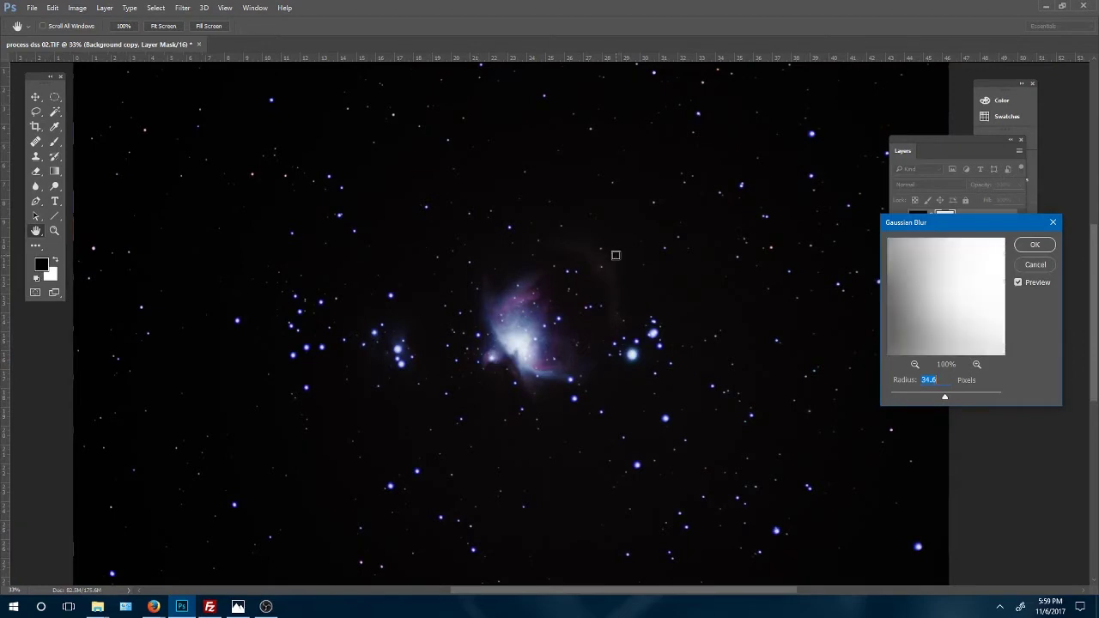
left_click(953, 397)
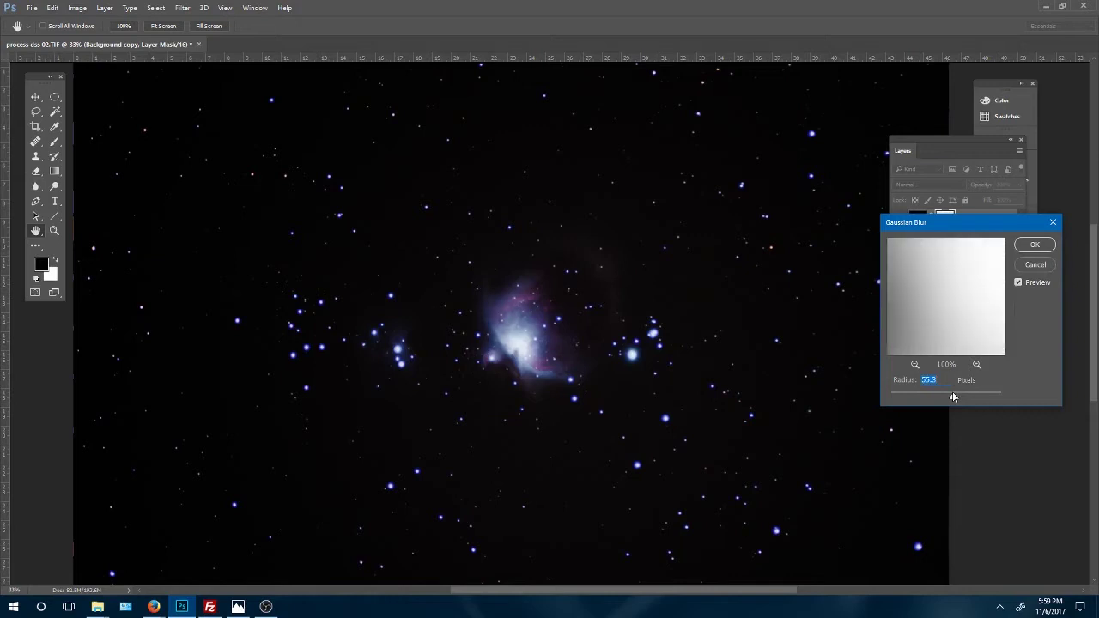
left_click(1034, 245)
key("b")
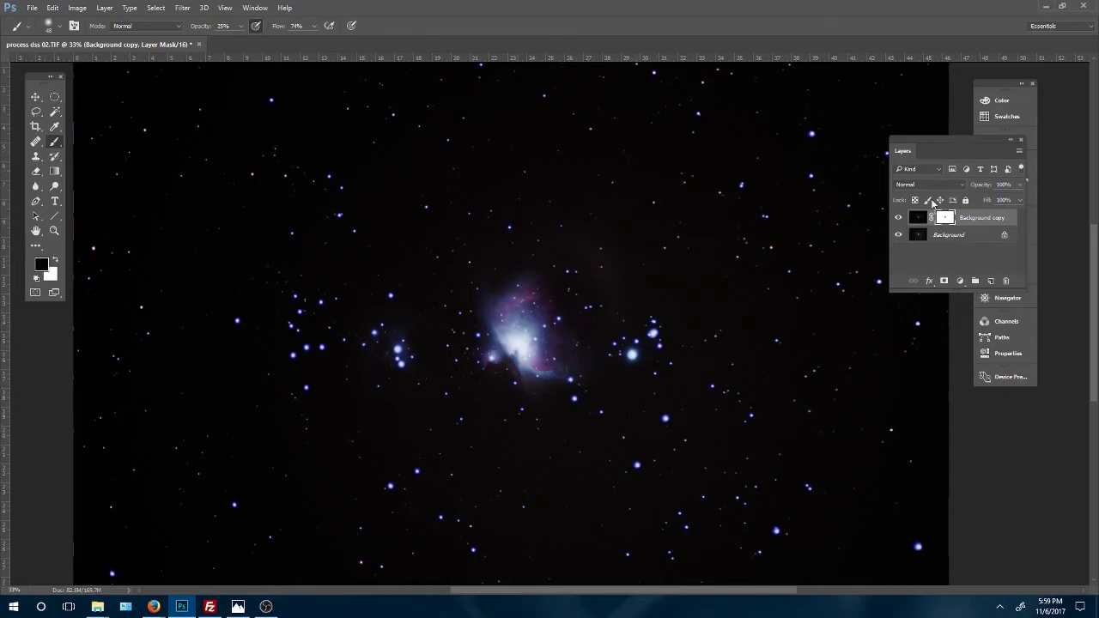
Step: Try Soft Light and Overlay on Background copy, then settle on the Pin Light blend mode
left_click(961, 187)
left_click(961, 187)
left_click(963, 187)
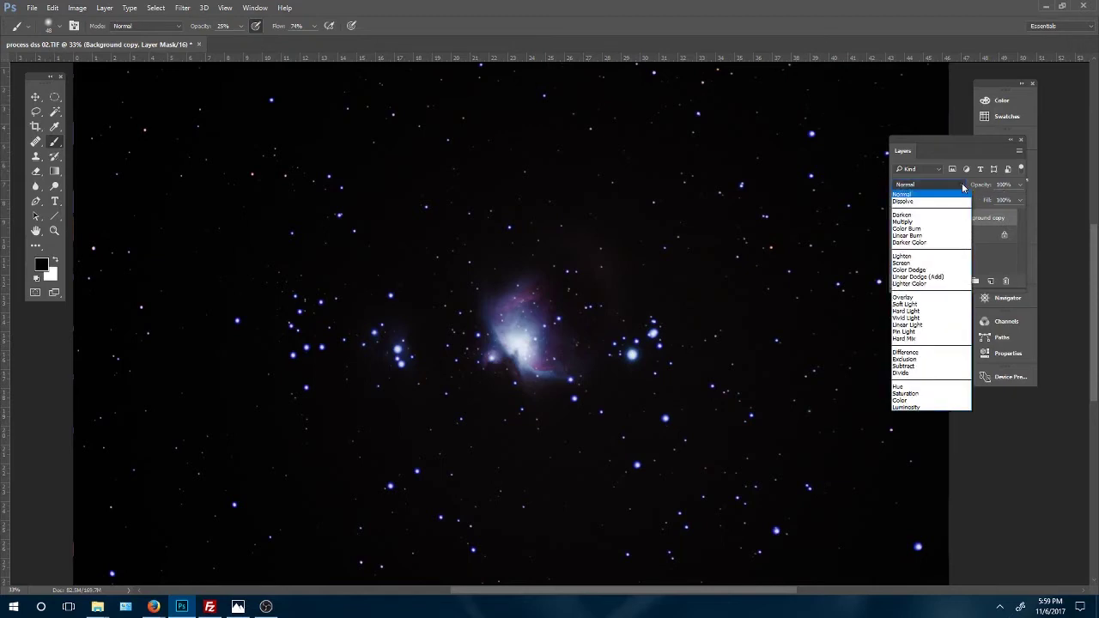
left_click(922, 305)
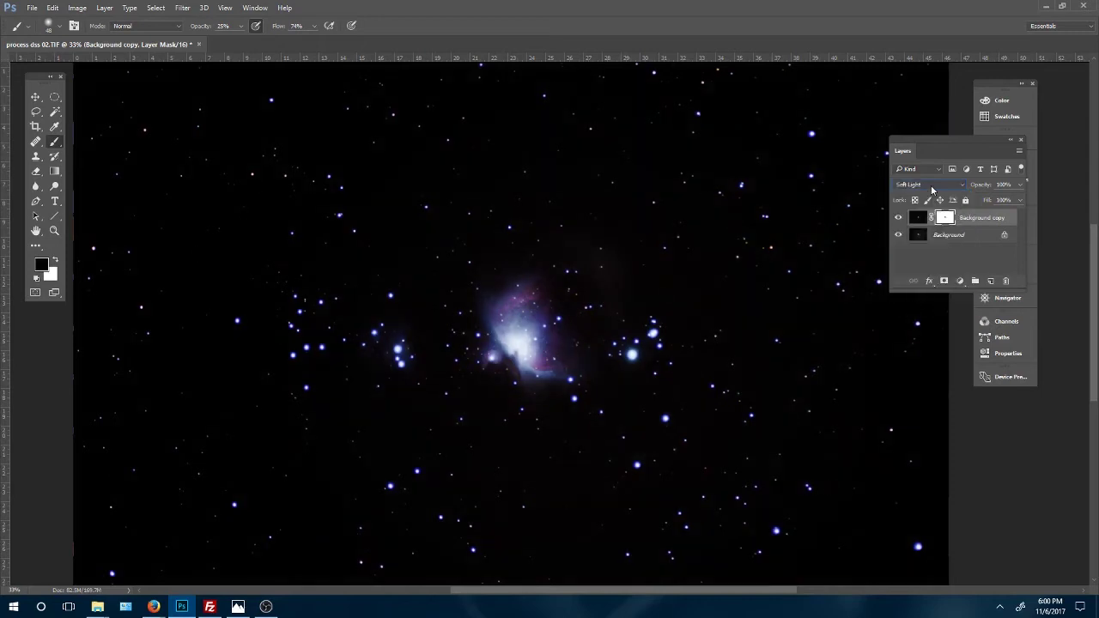
left_click(933, 185)
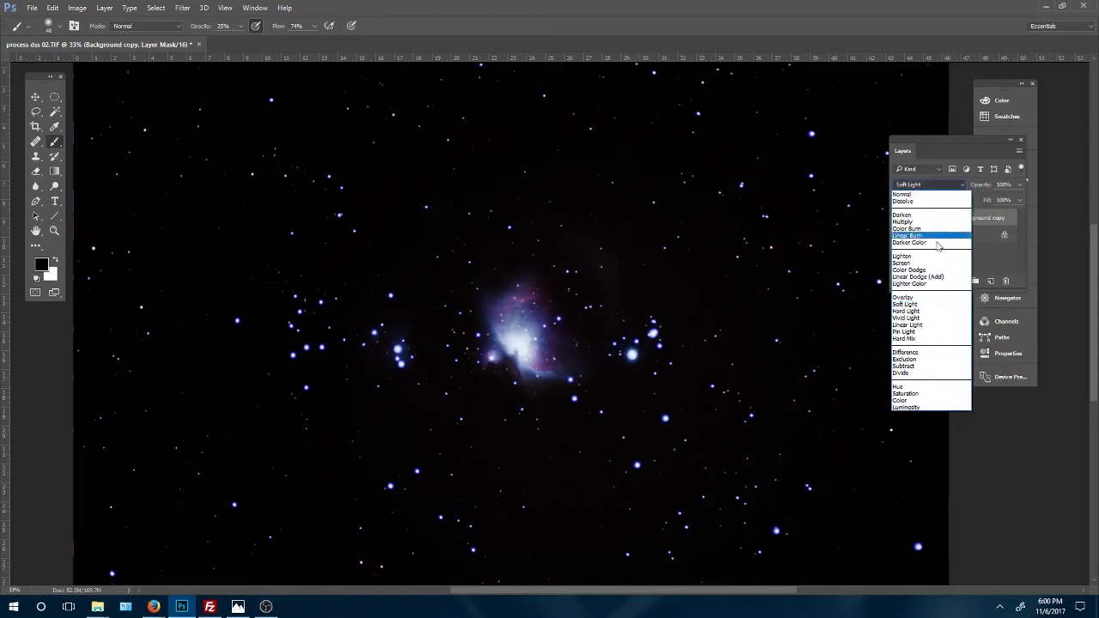
left_click(917, 297)
left_click(923, 186)
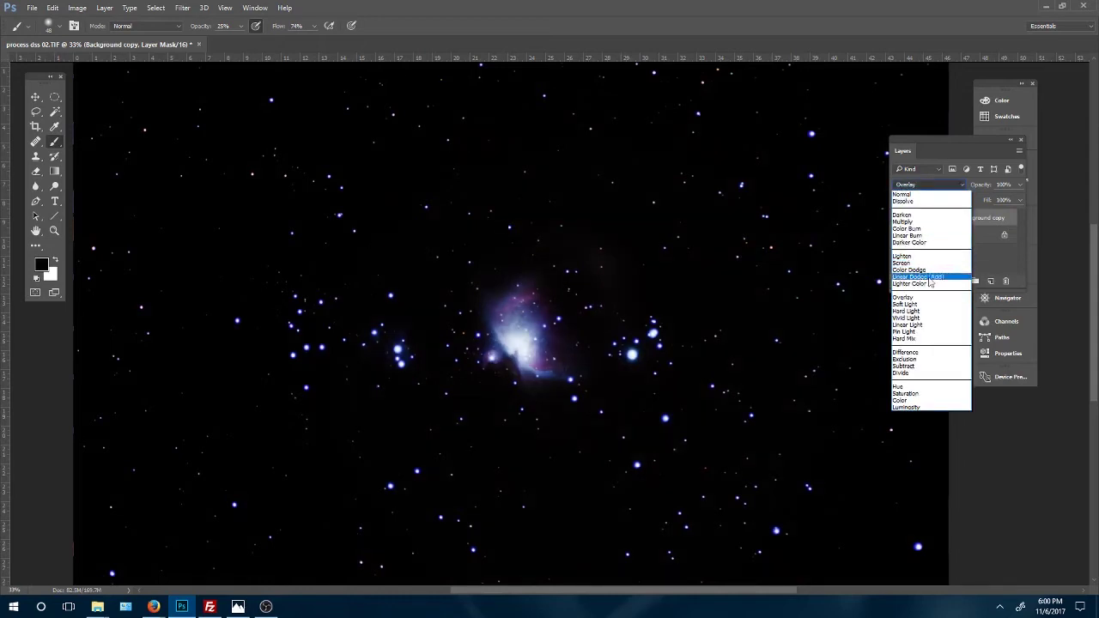
left_click(934, 333)
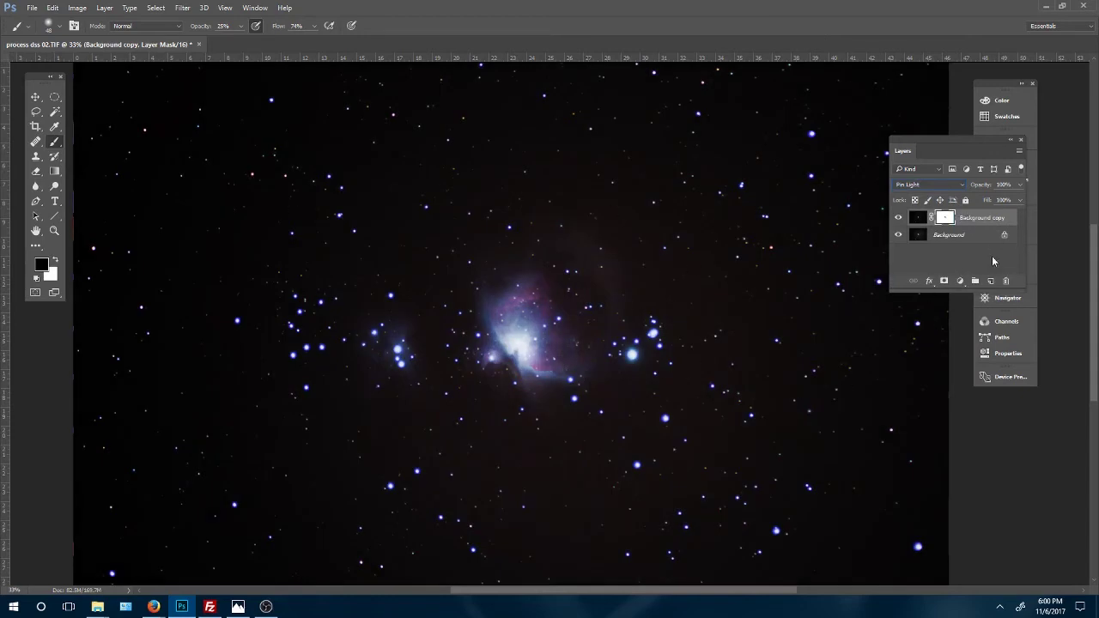
double_click(965, 219)
Step: Toggle Background copy's visibility repeatedly to compare the image with and without Pin Light
key("Return")
right_click(965, 219)
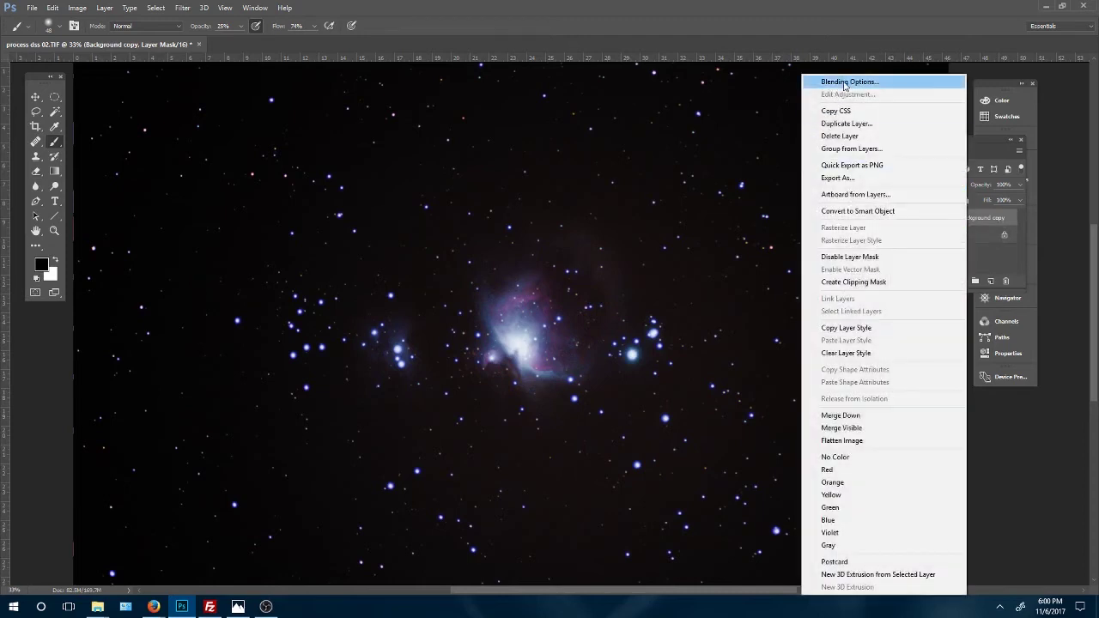
left_click(968, 18)
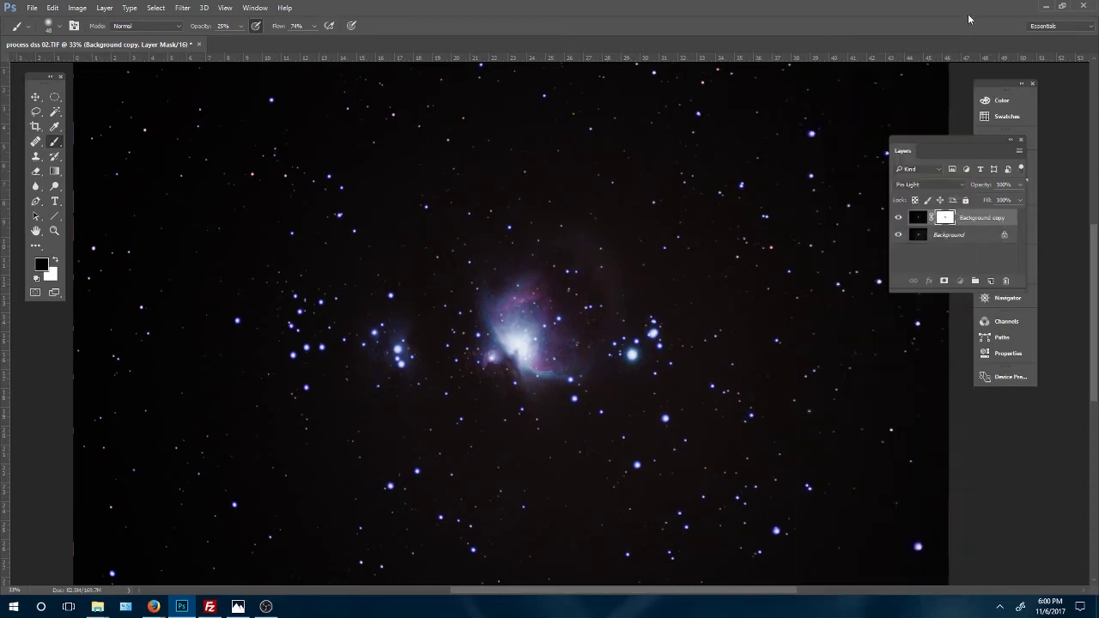
left_click(897, 219)
left_click(897, 219)
left_click(897, 219)
left_click(897, 220)
left_click(897, 220)
left_click(897, 220)
left_click(897, 219)
left_click(897, 219)
left_click(897, 219)
left_click(897, 218)
left_click(897, 219)
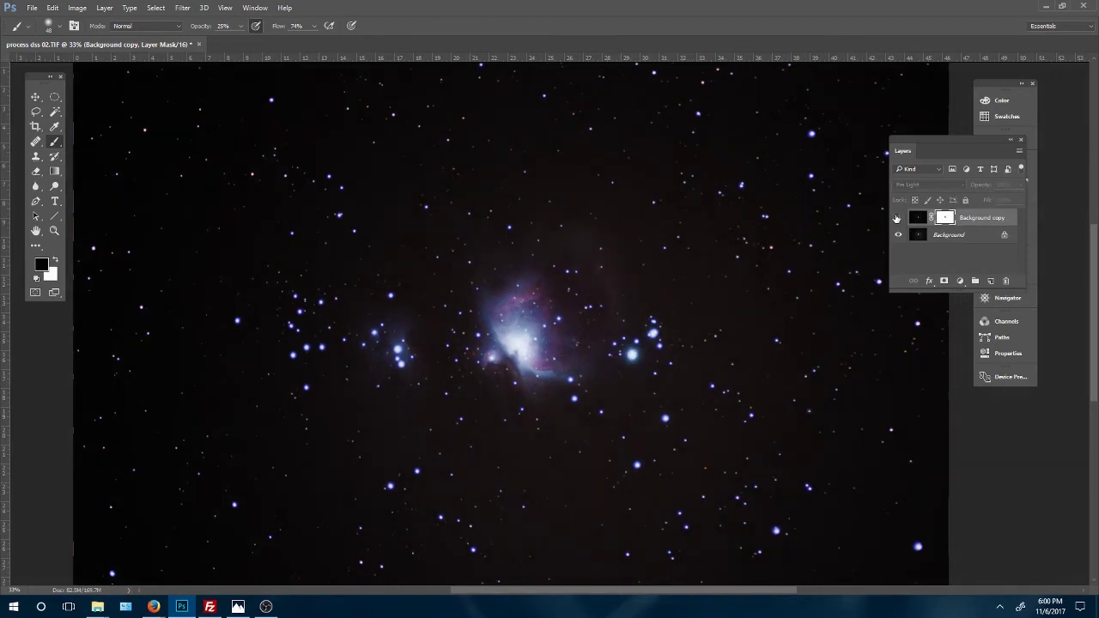
left_click(897, 219)
left_click(896, 219)
left_click(897, 219)
left_click(897, 219)
left_click(897, 219)
Step: Merge Background copy down into the Background layer and view the image at 55% zoom
right_click(977, 222)
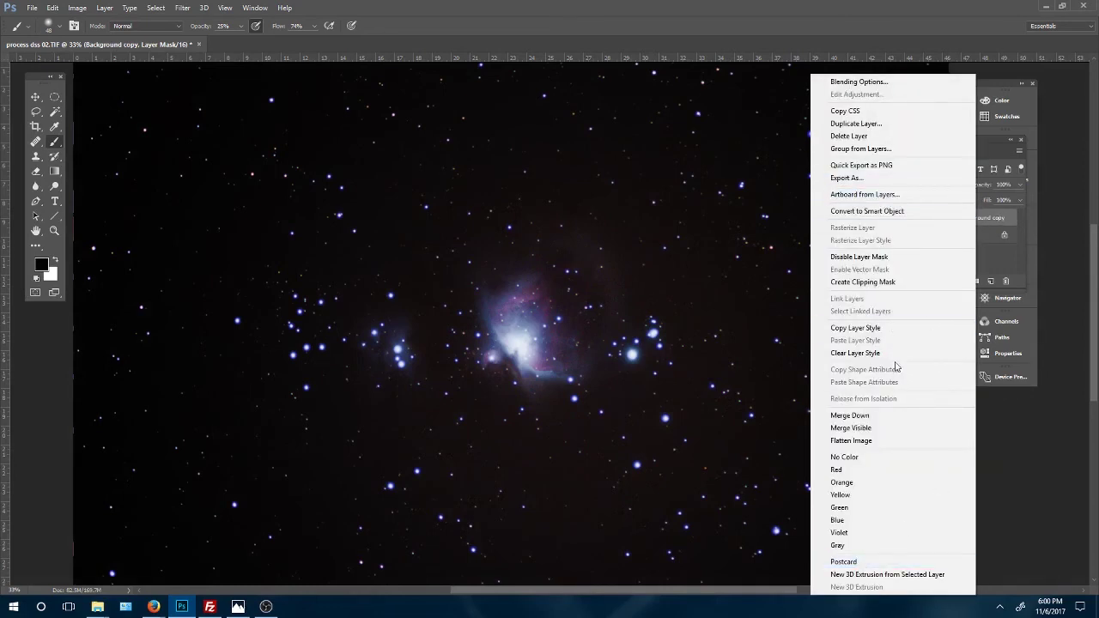
left_click(876, 416)
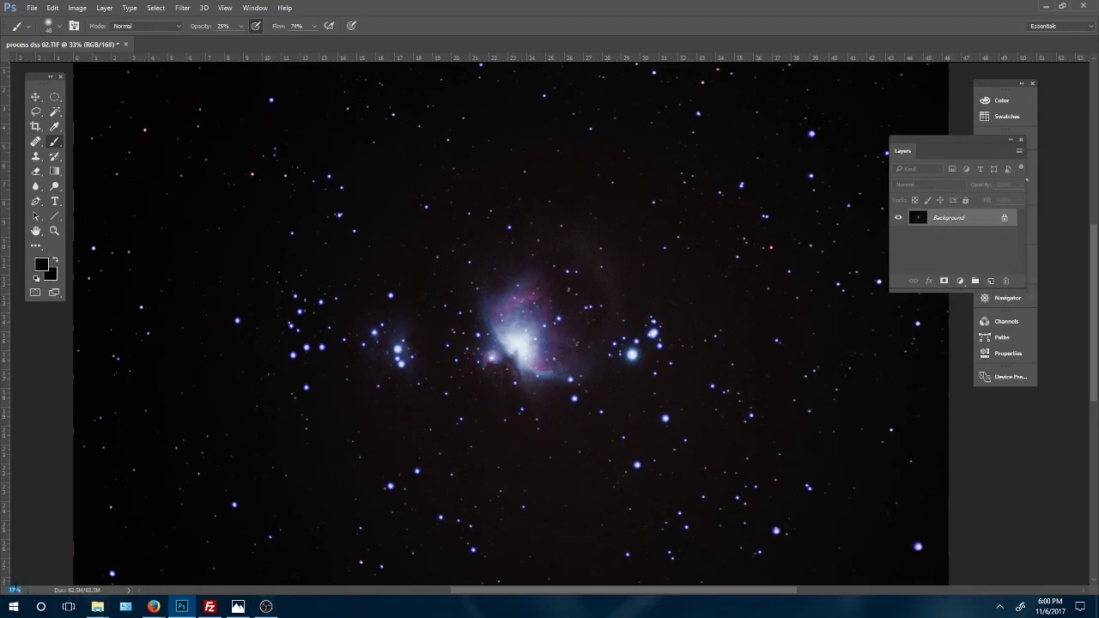
type("55")
key("Return")
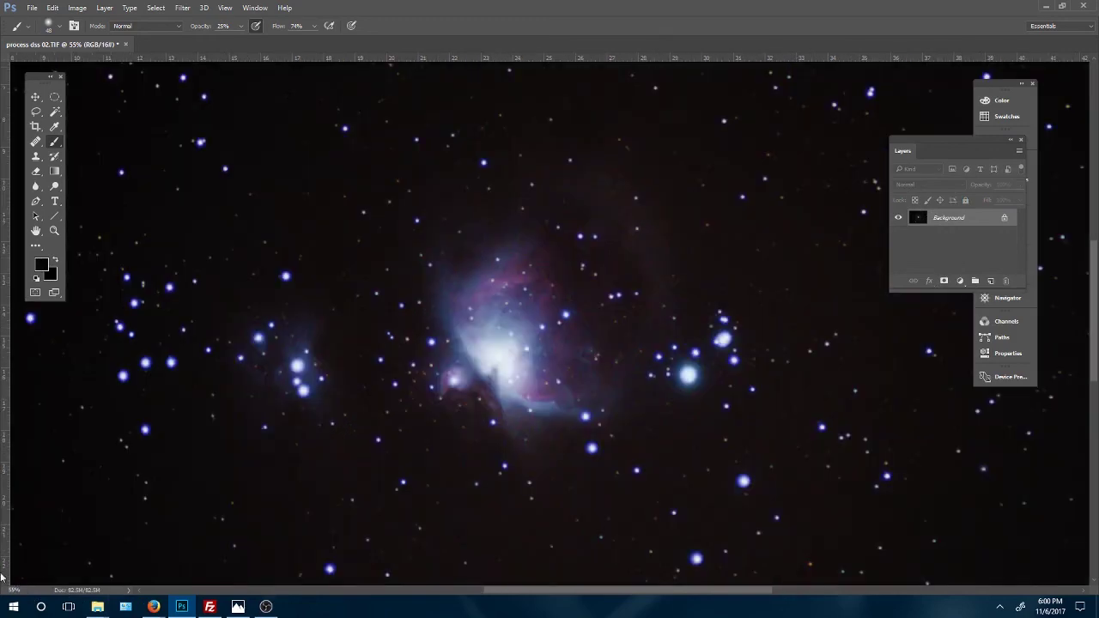